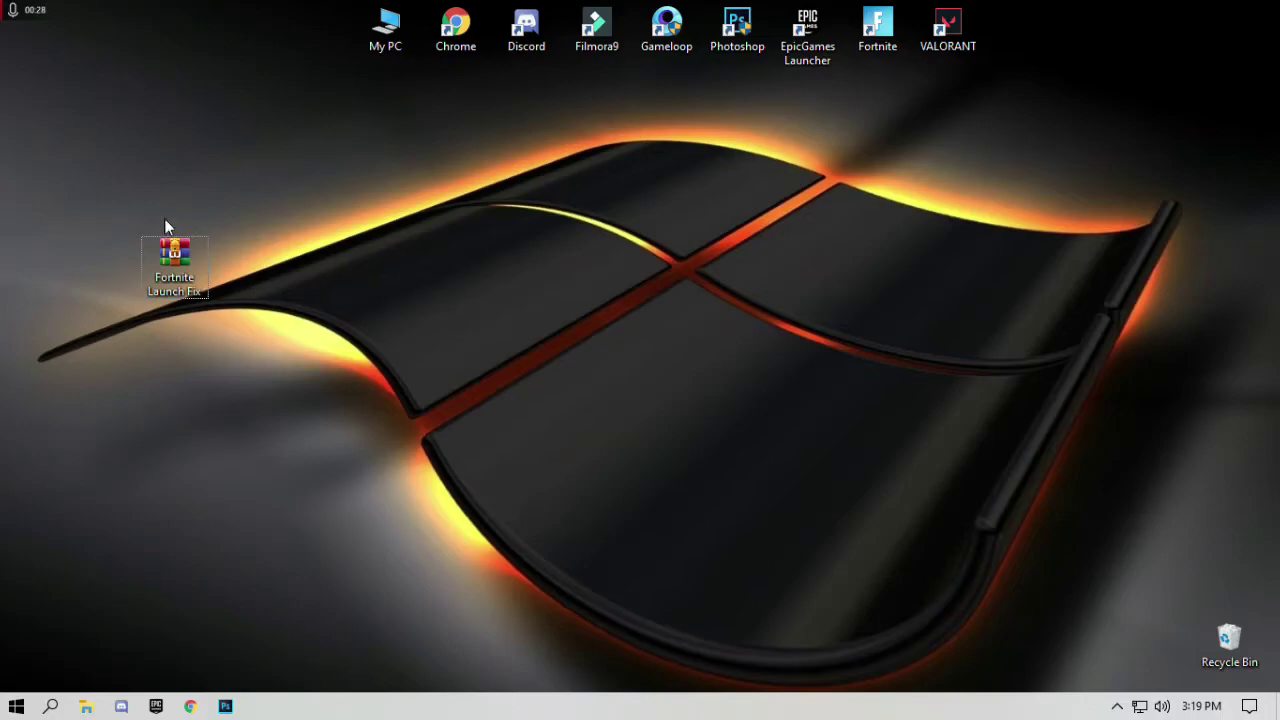
Extract the Fortnite Launch Fix archive onto the desktop and place the extracted folder near the archive
right_click(194, 261)
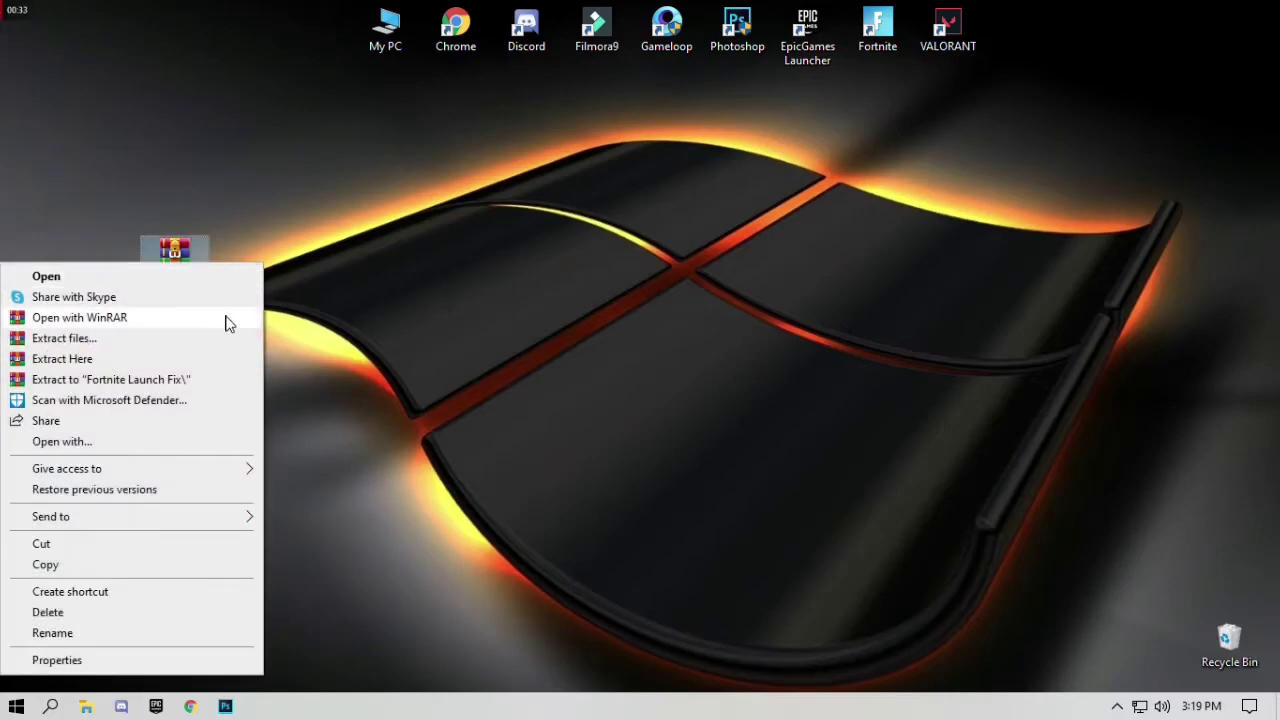
left_click(70, 361)
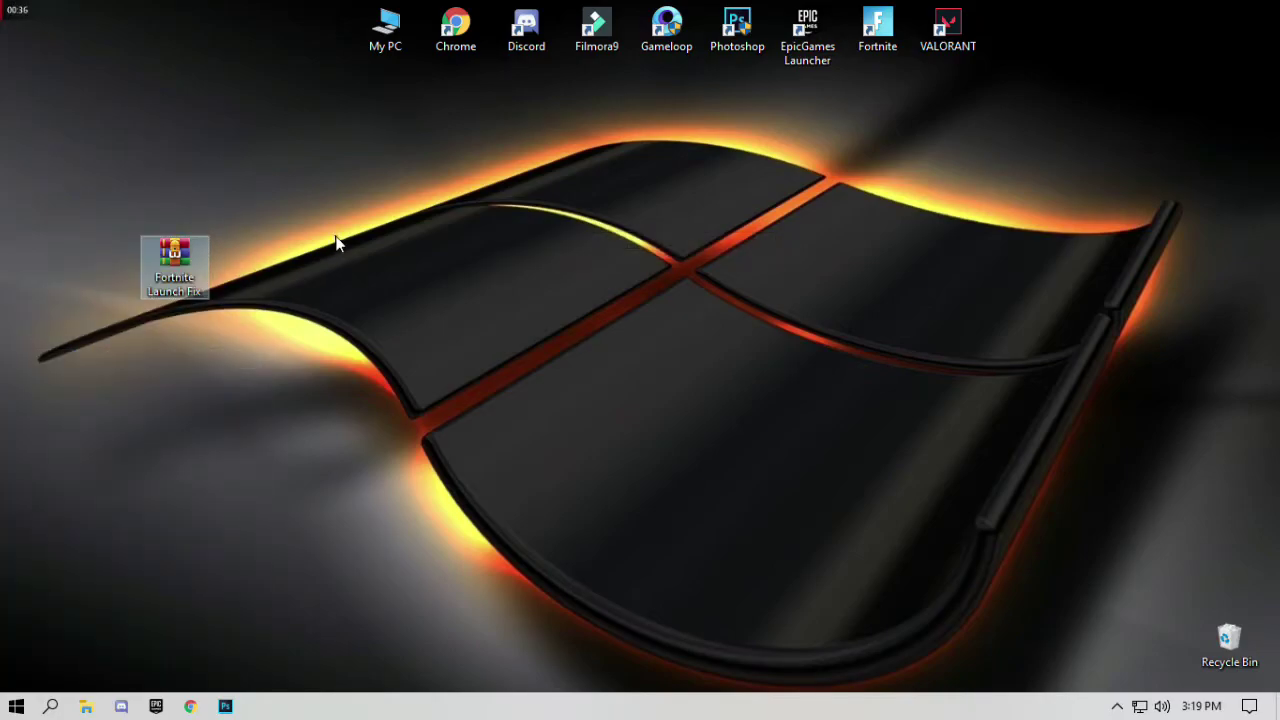
left_click_drag(30, 45, 333, 233)
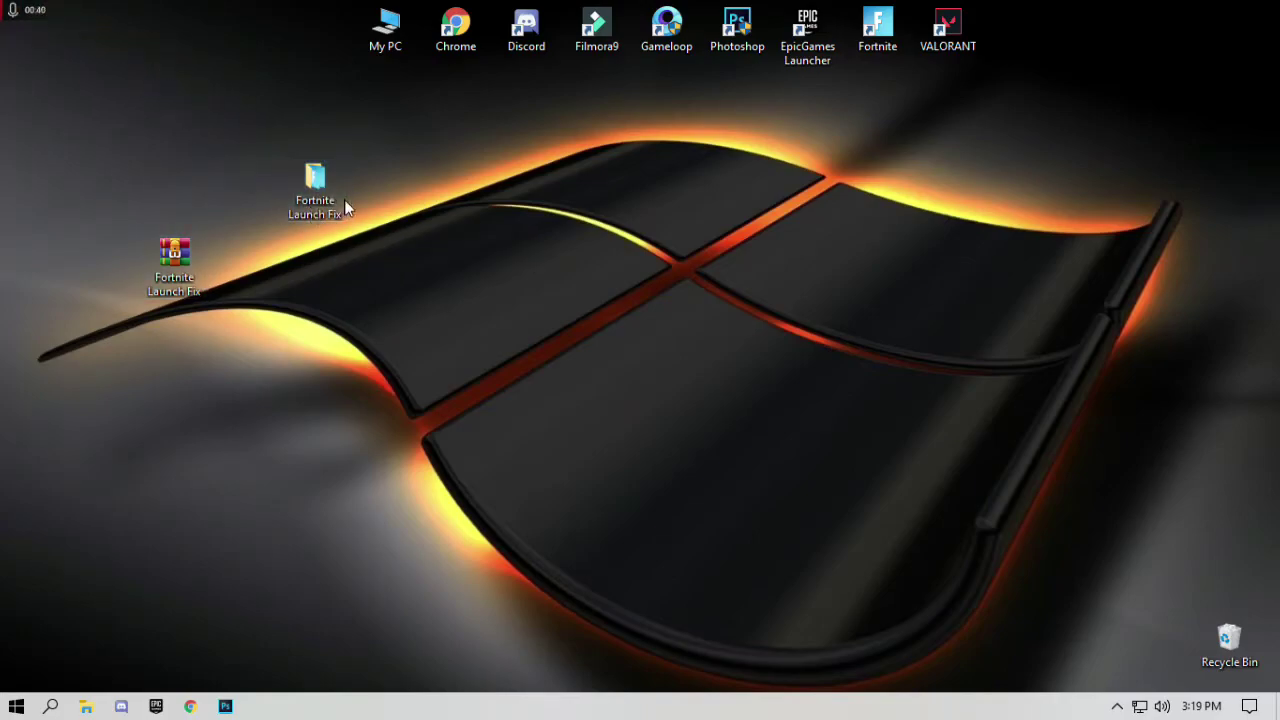
Copy the GameUserSettings file from the Fortnite Launch Fix folder and close the folder
double_click(320, 205)
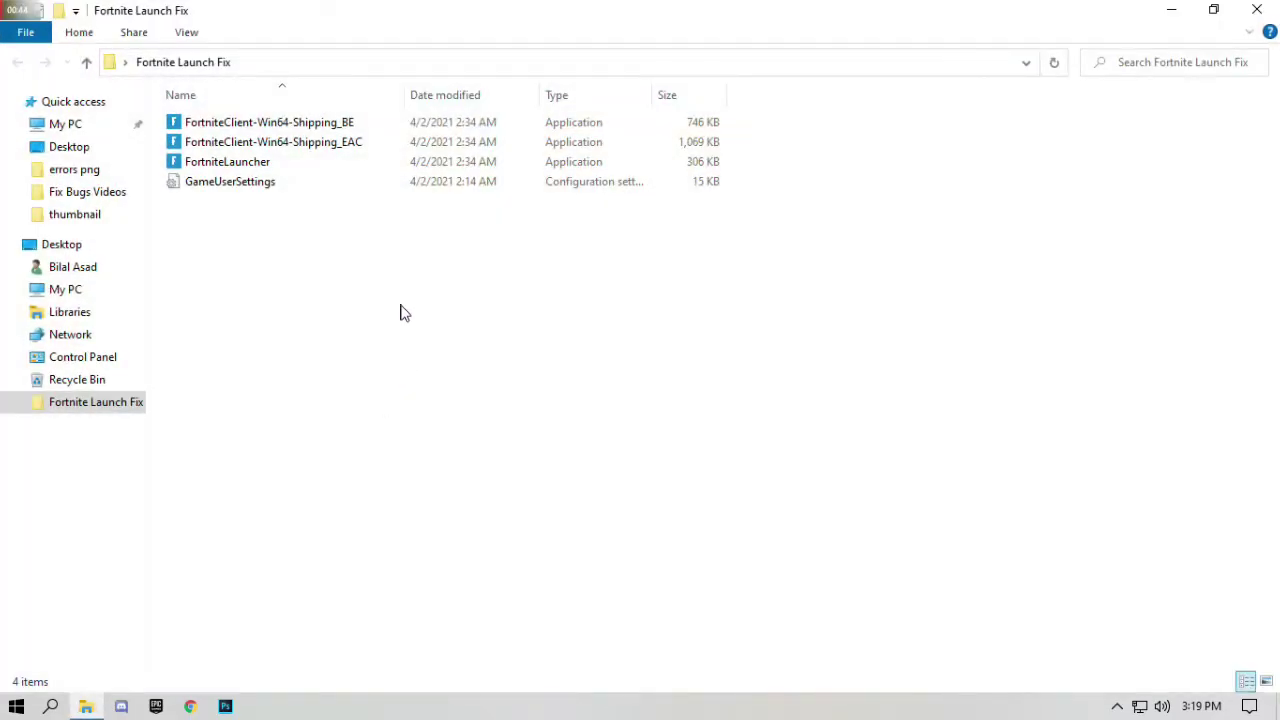
right_click(238, 186)
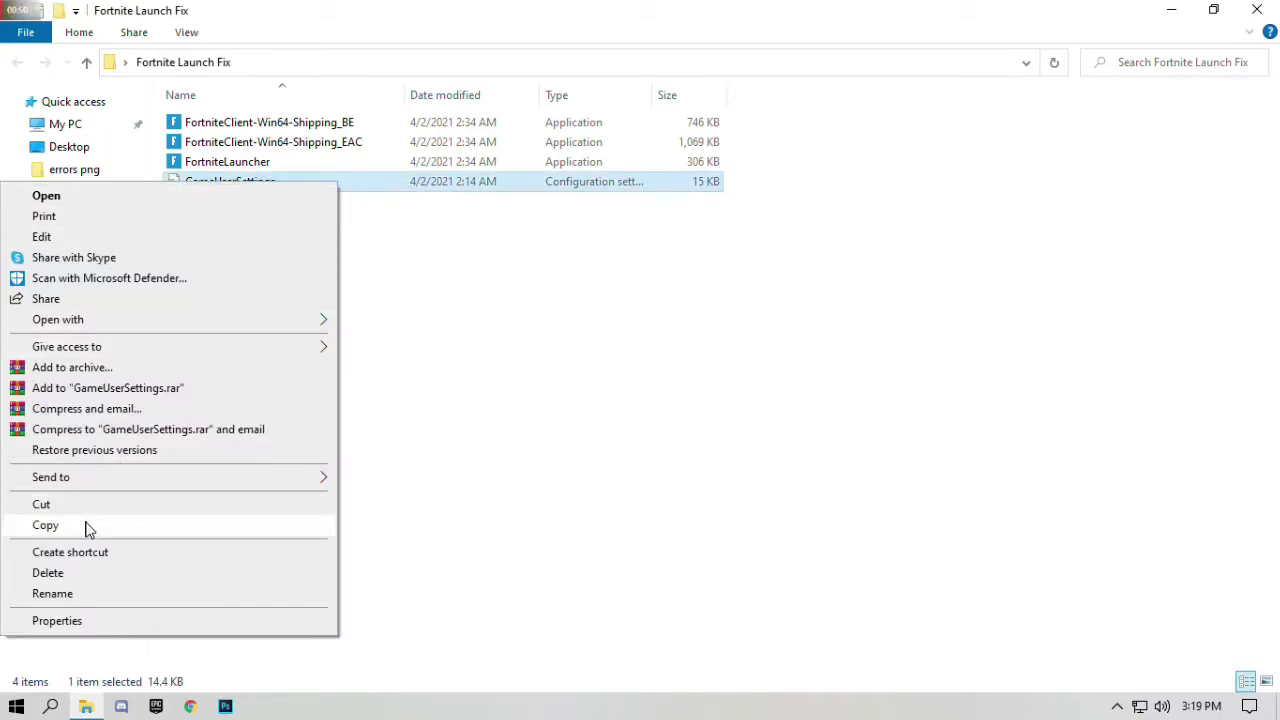
left_click(86, 525)
left_click(1257, 10)
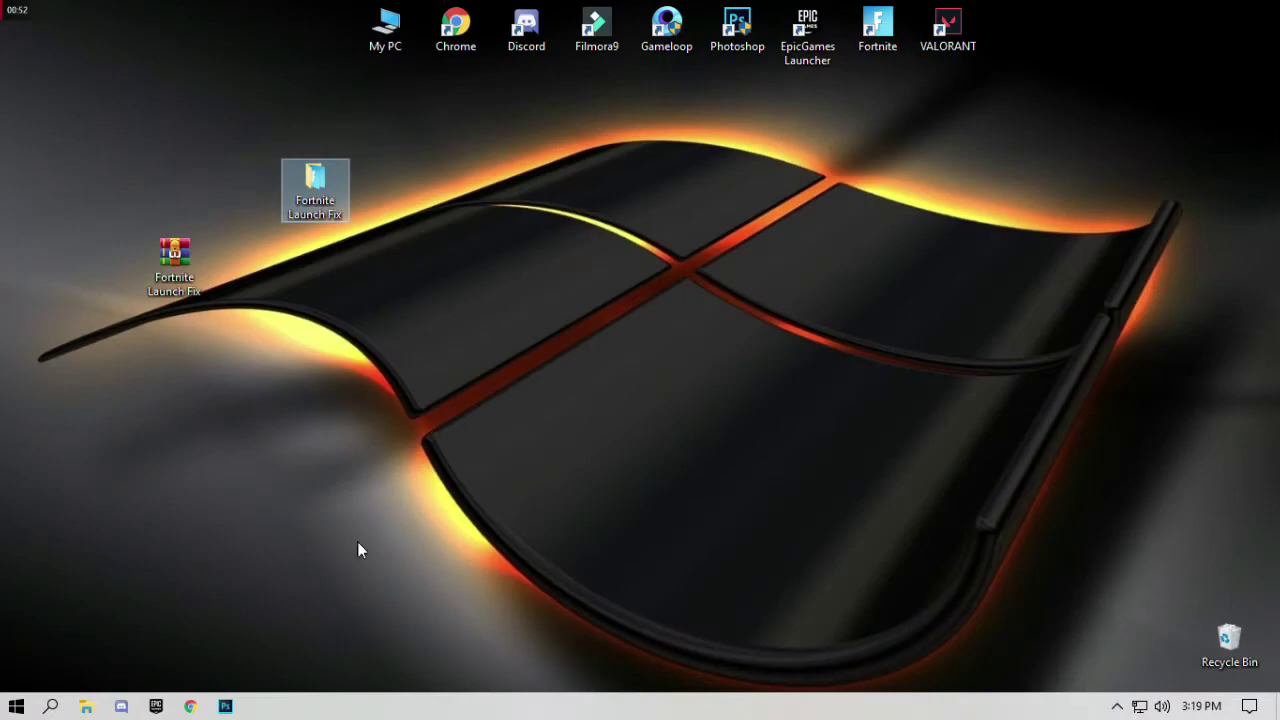
Find the Run app and use it to open the appdata folder
left_click(55, 705)
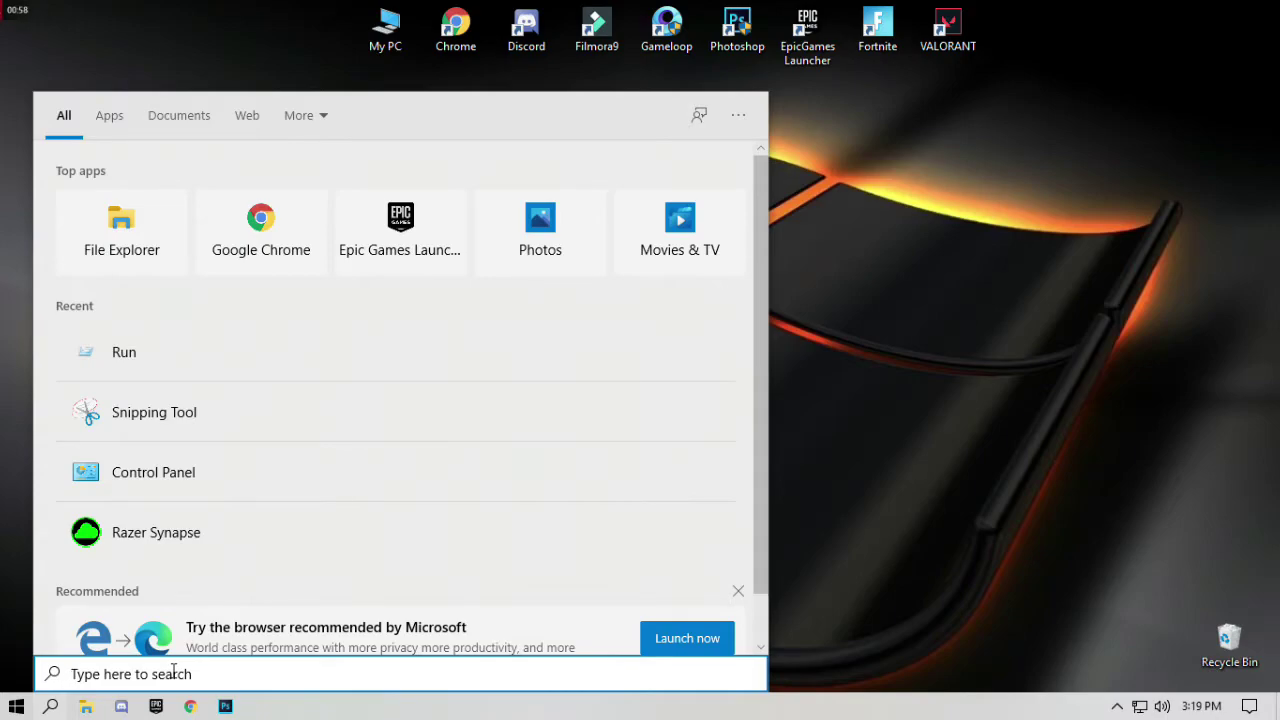
type("run")
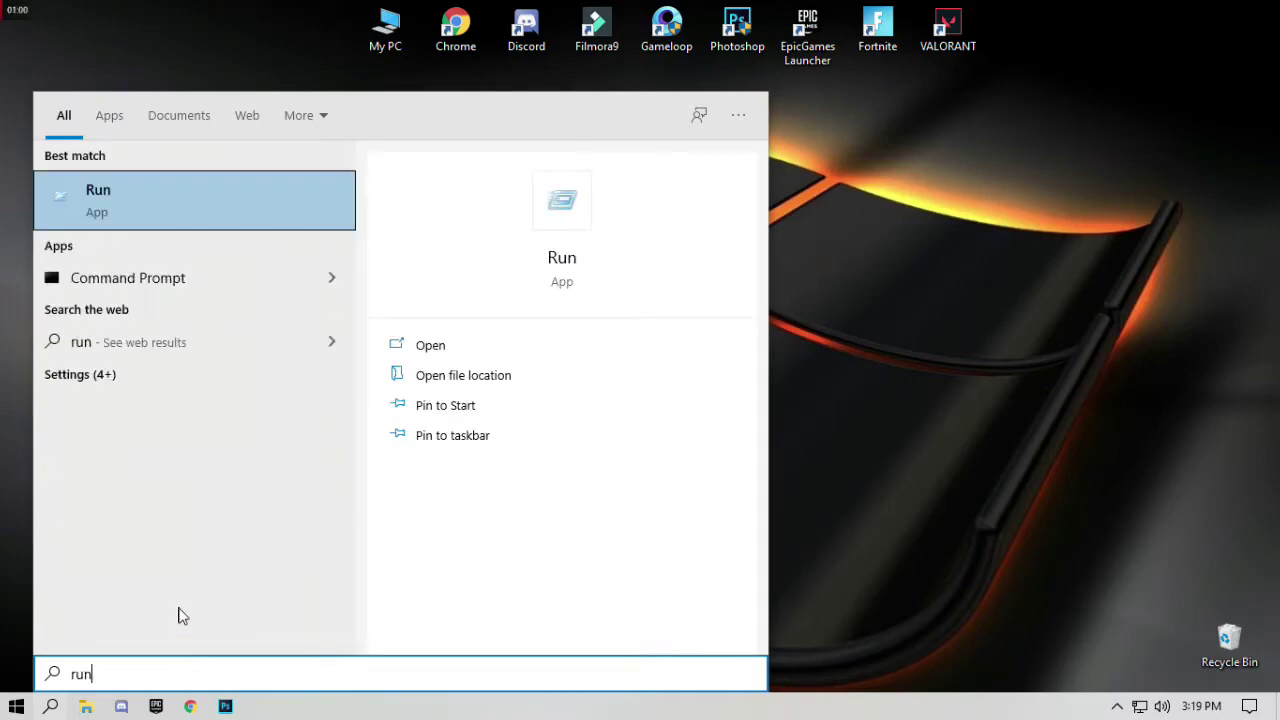
left_click(114, 202)
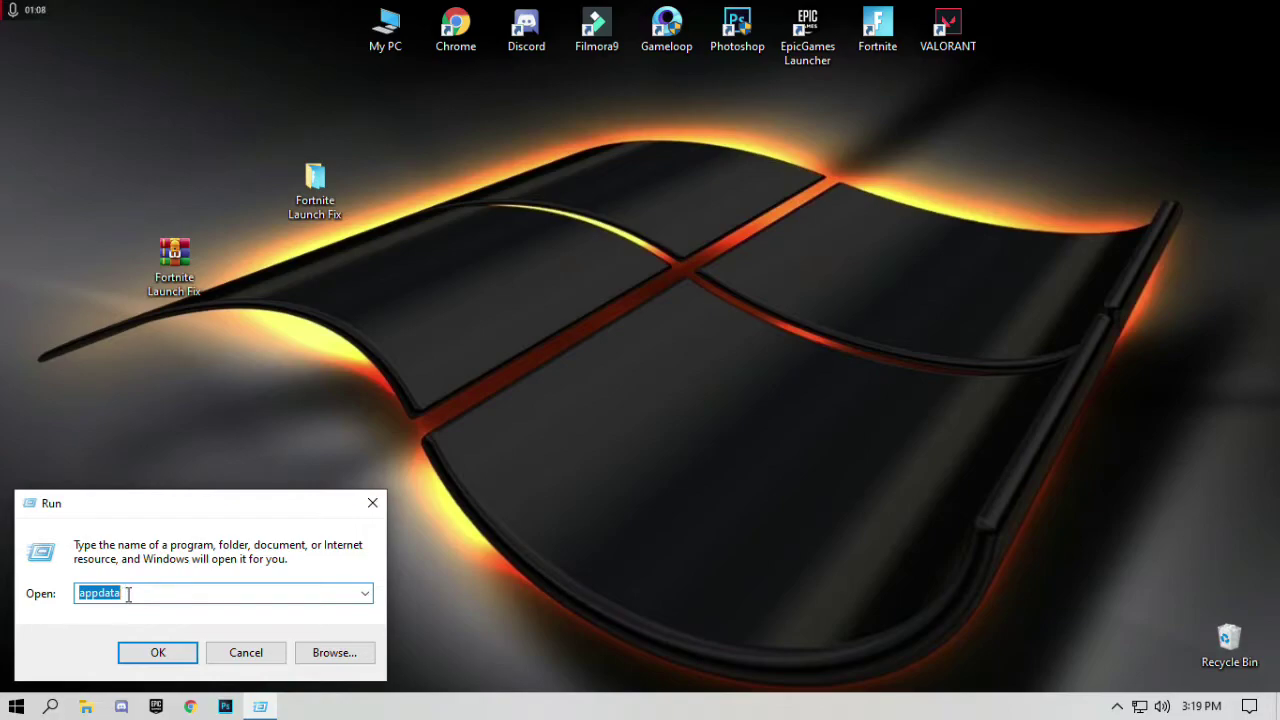
left_click(186, 651)
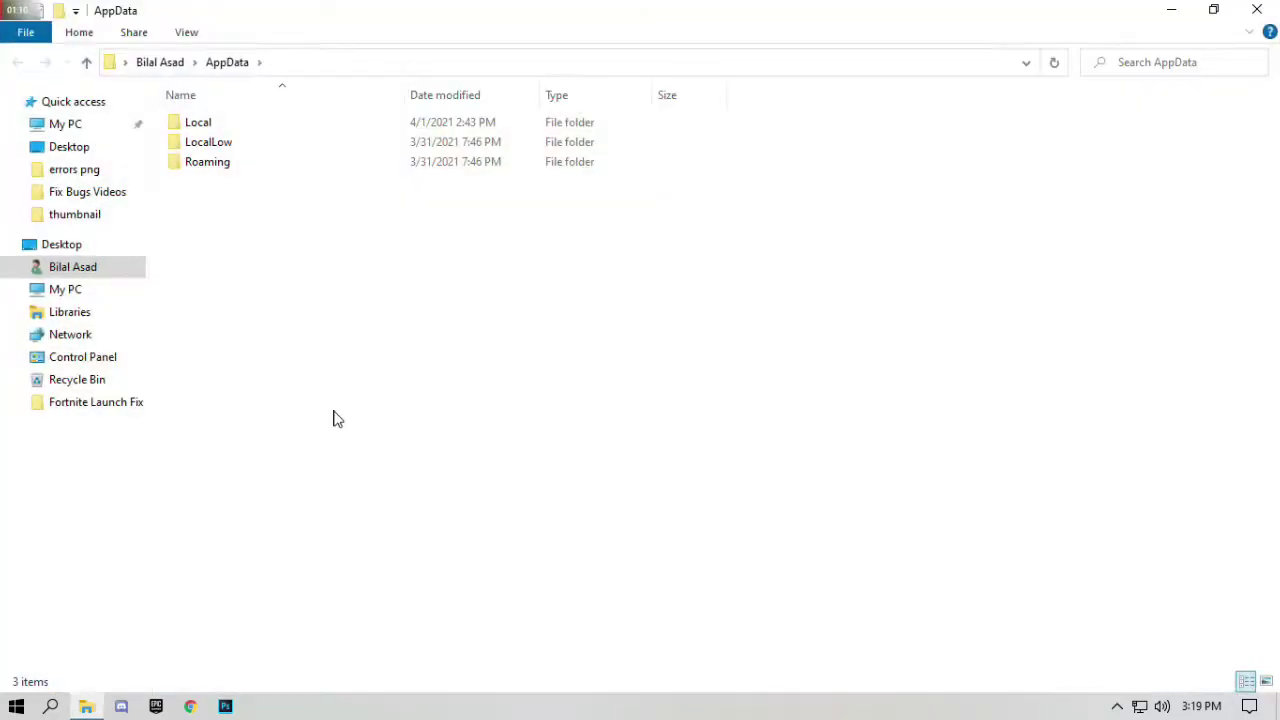
Browse from AppData to the Local\FortniteGame\Saved\Config\WindowsClient folder
double_click(202, 130)
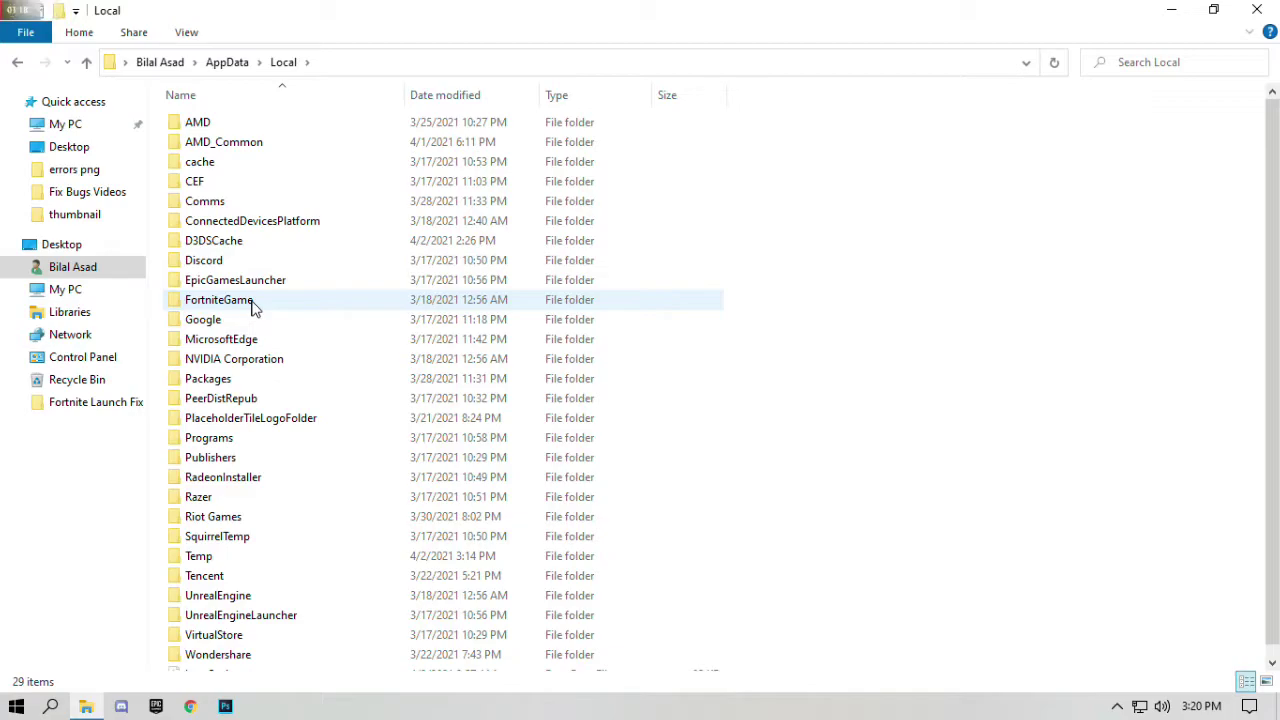
double_click(253, 305)
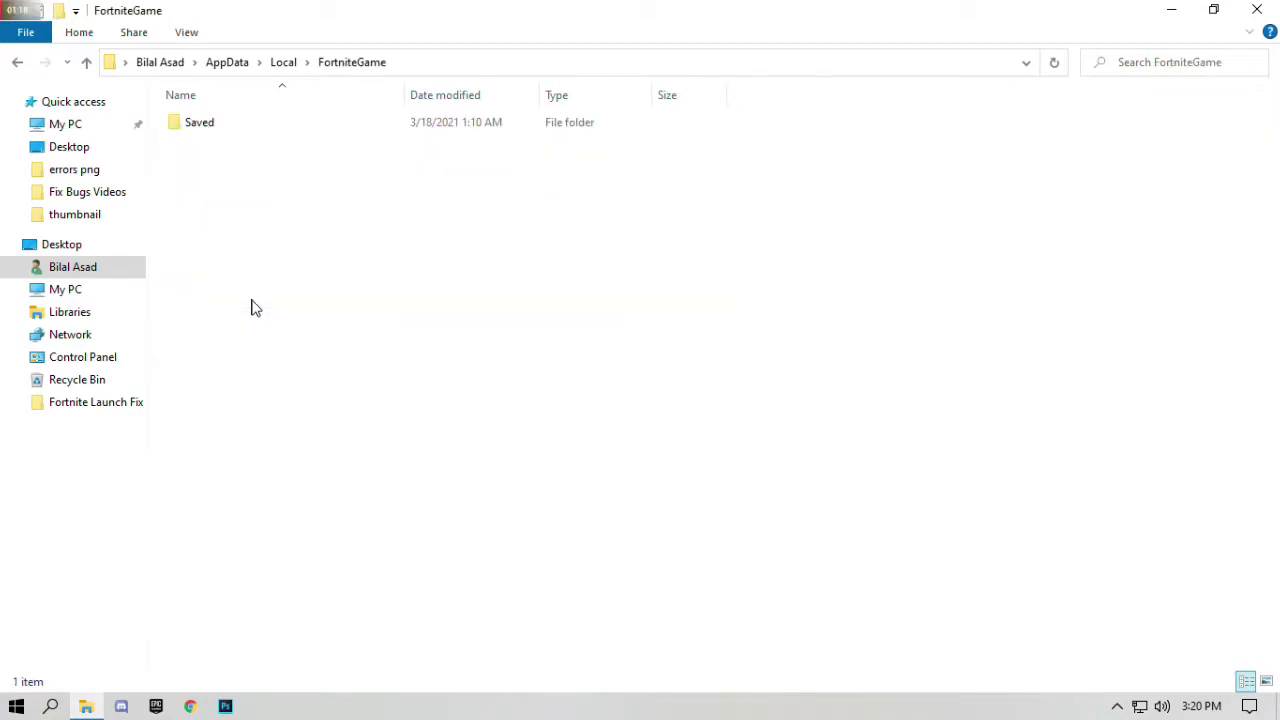
double_click(207, 128)
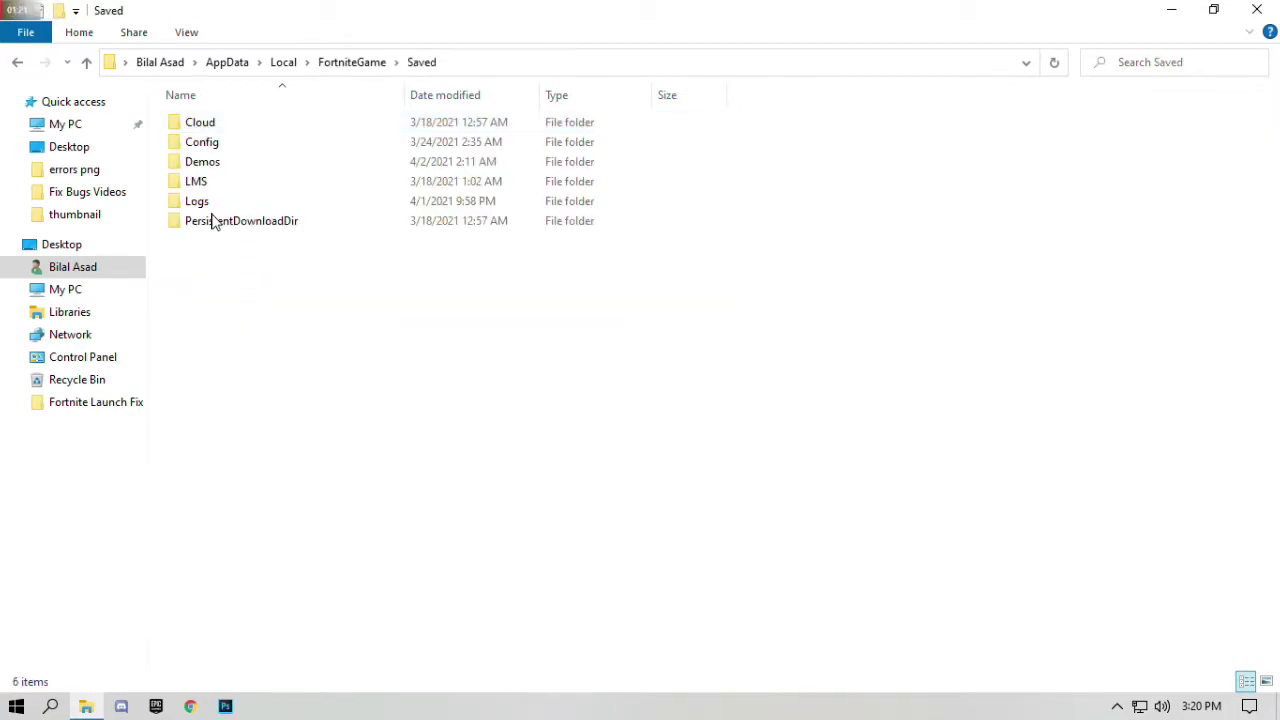
double_click(211, 146)
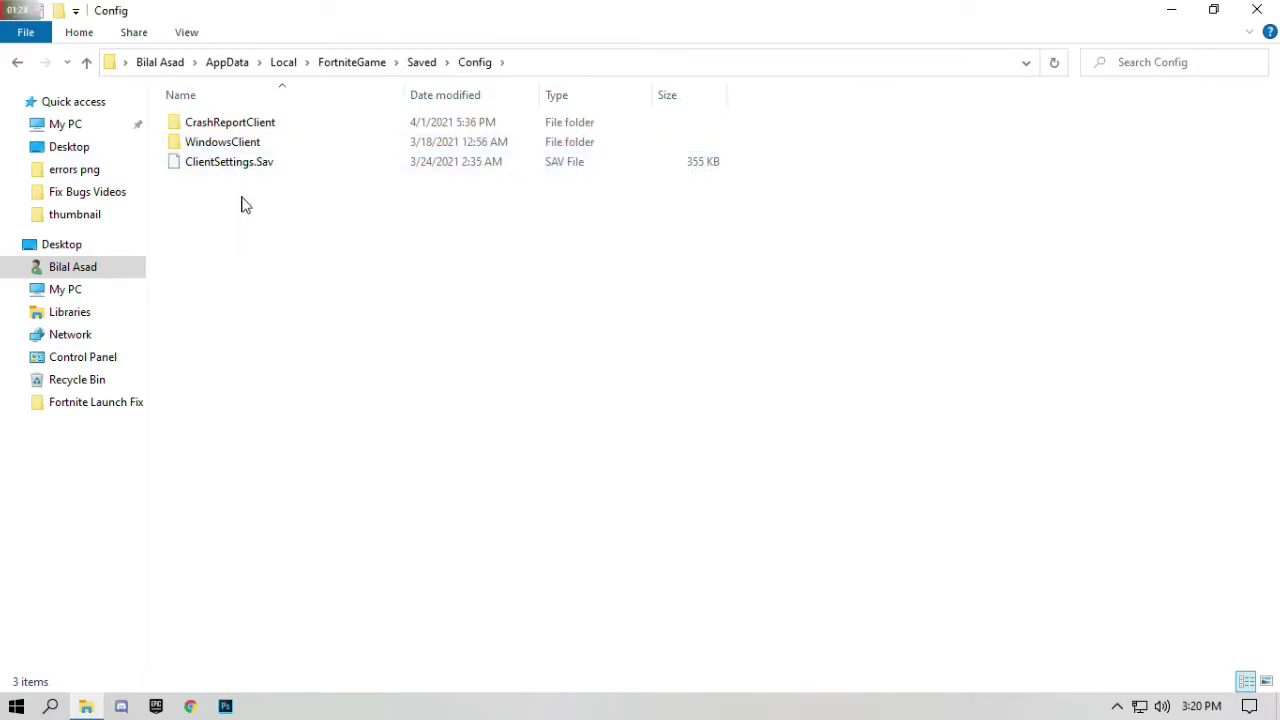
left_click(238, 147)
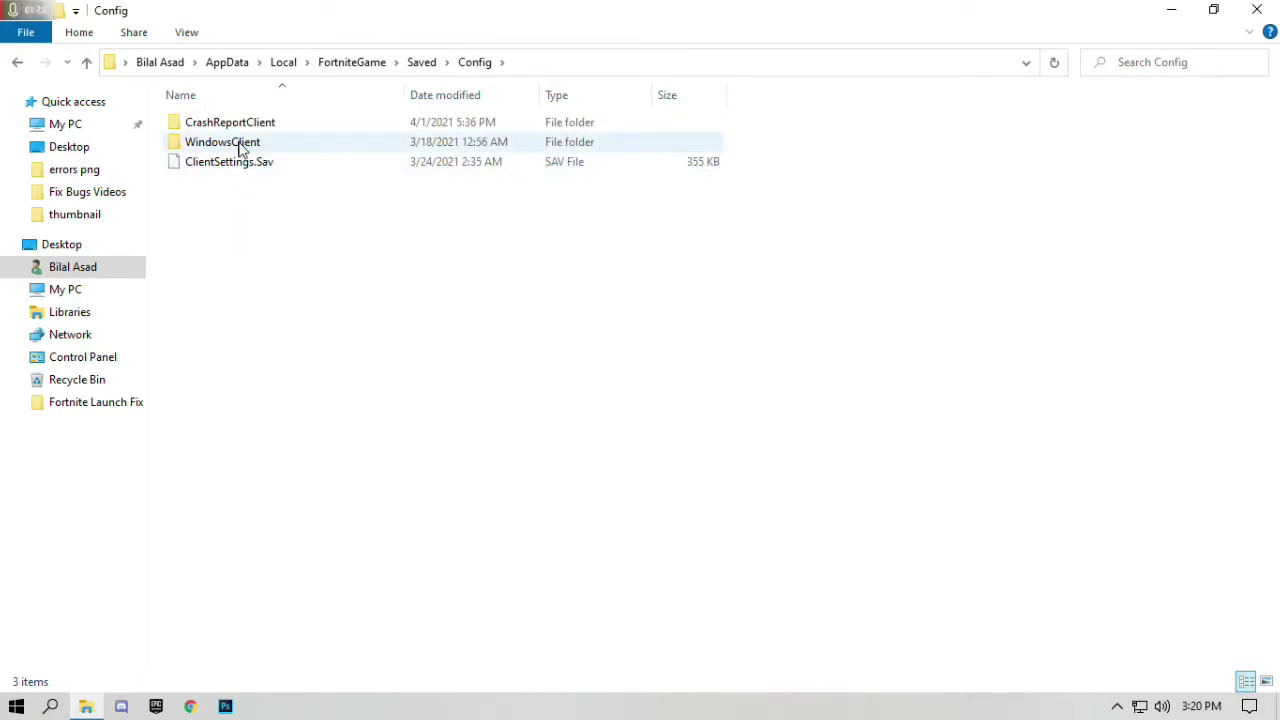
double_click(238, 147)
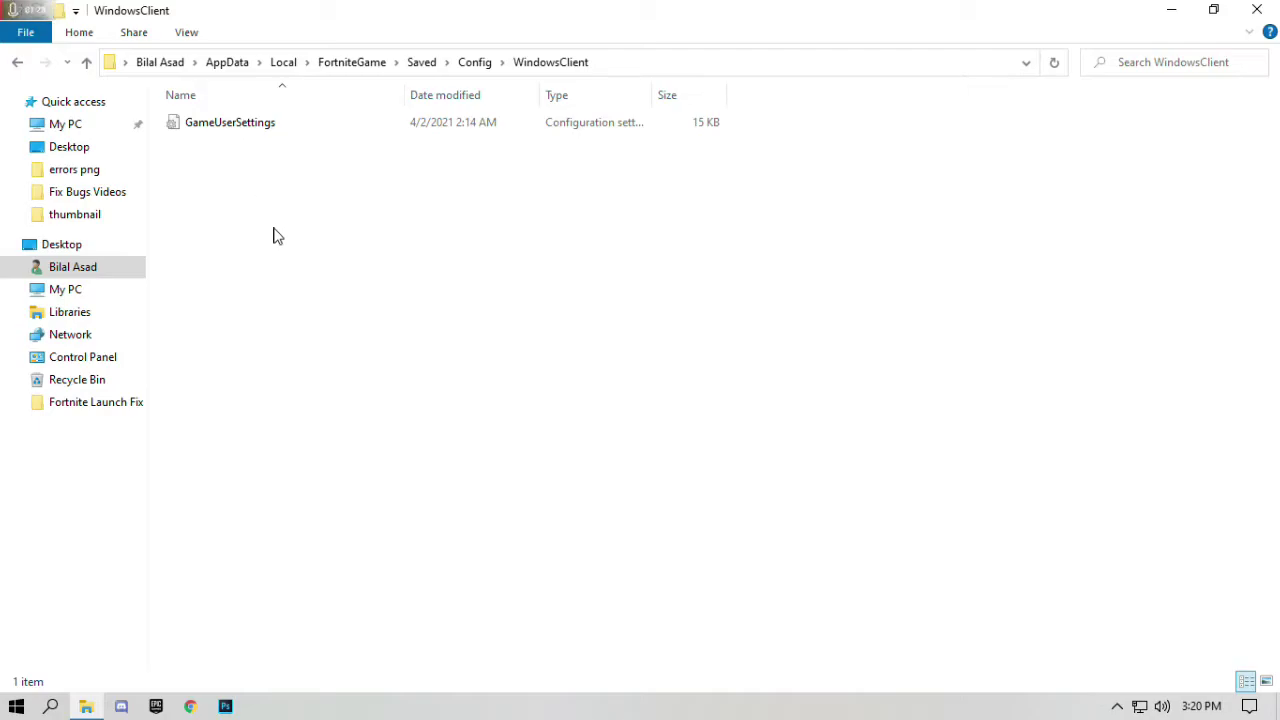
Replace the GameUserSettings file in WindowsClient by deleting it and pasting the copied one, and close the folder
right_click(240, 128)
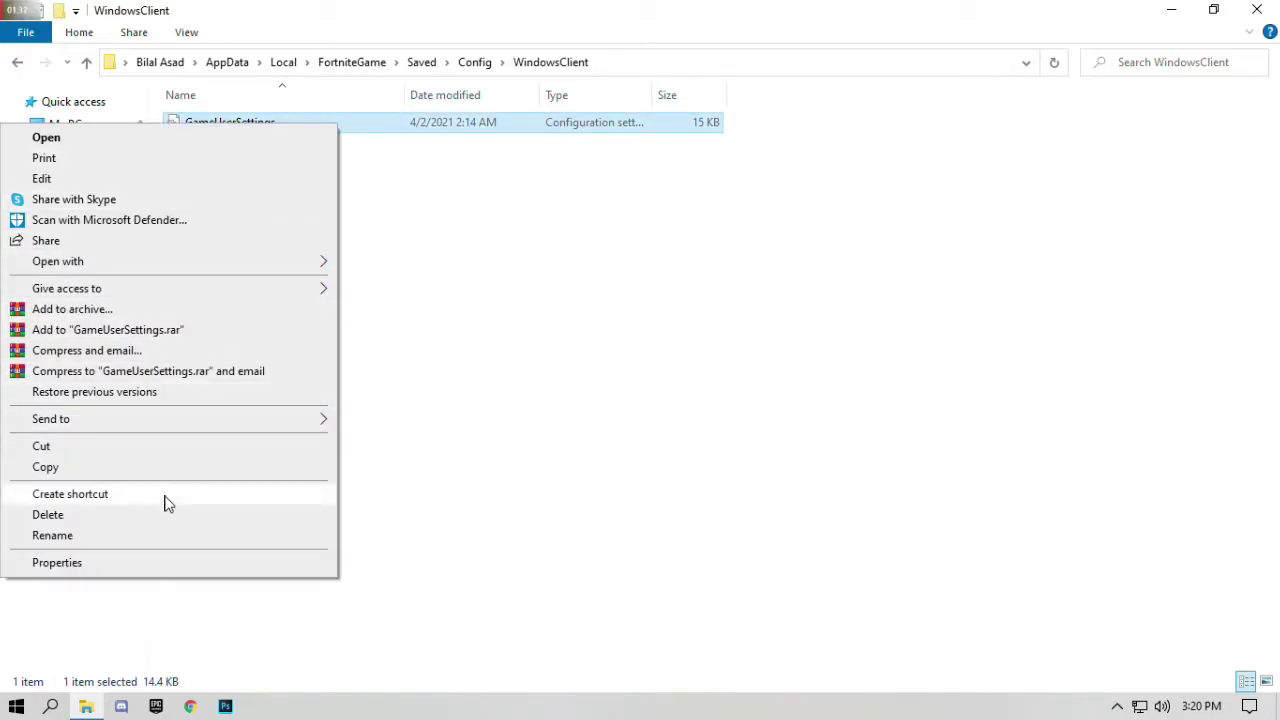
left_click(184, 524)
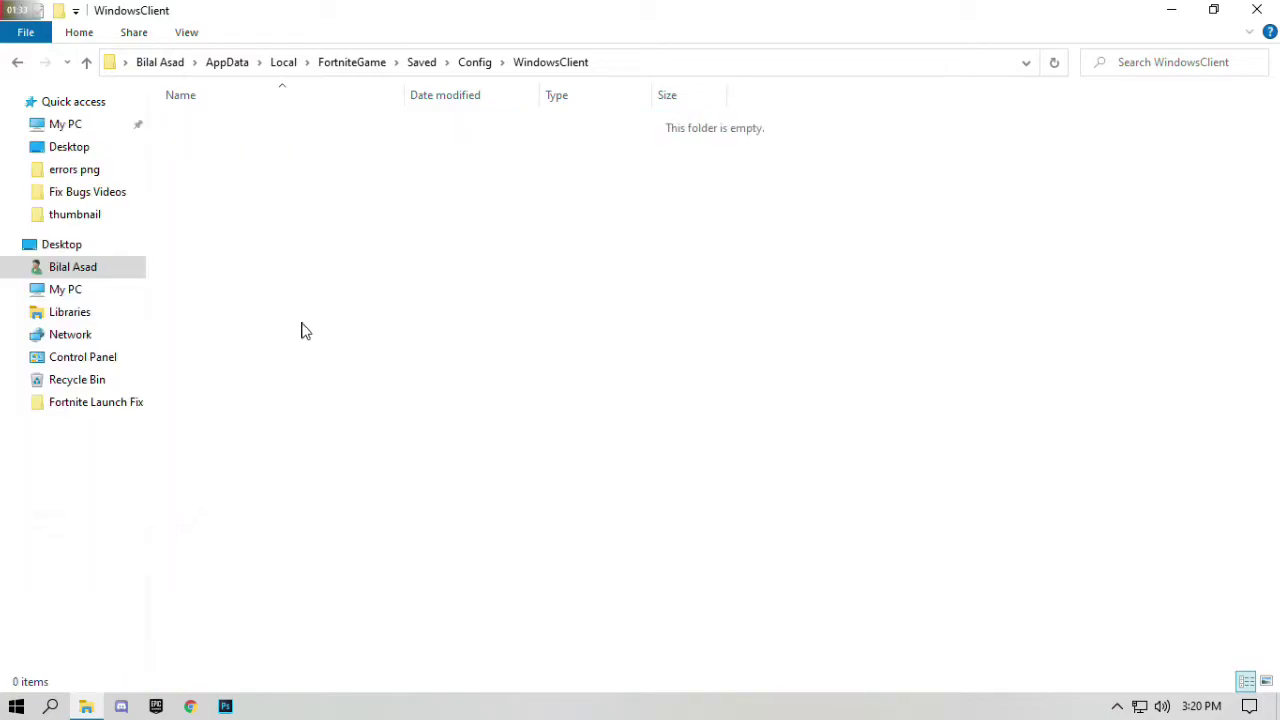
right_click(340, 207)
left_click(276, 362)
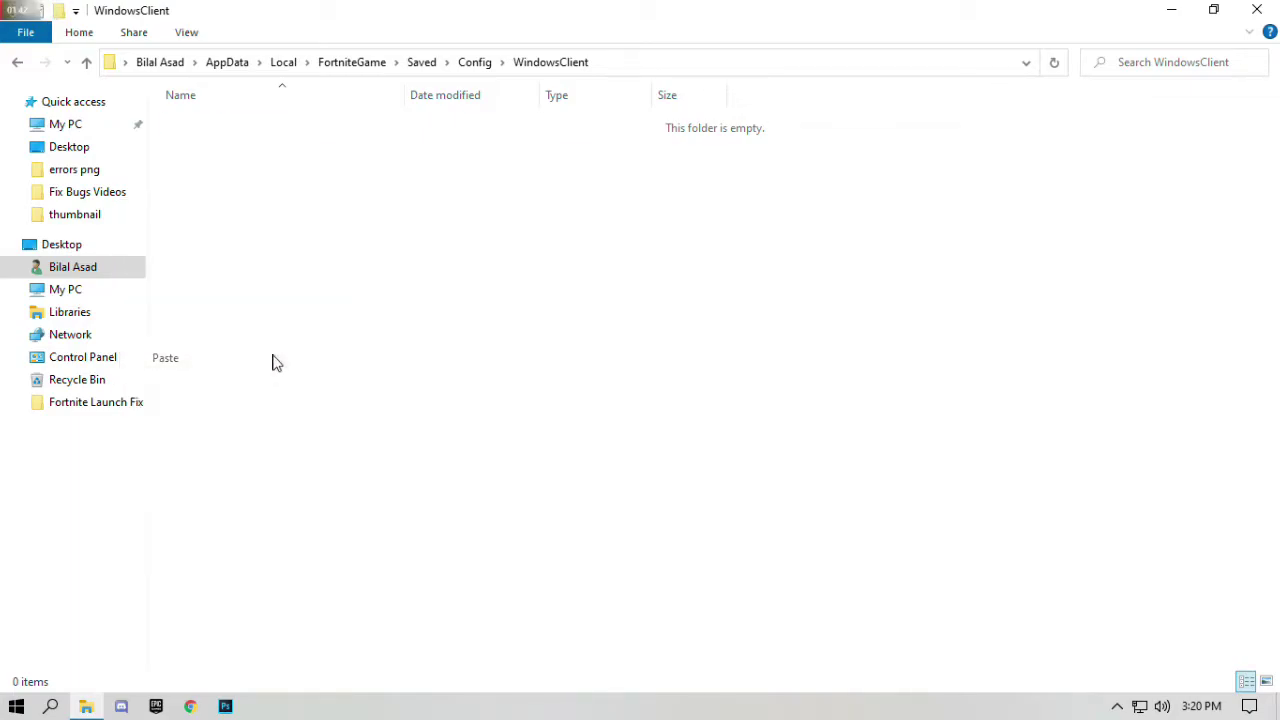
left_click(333, 236)
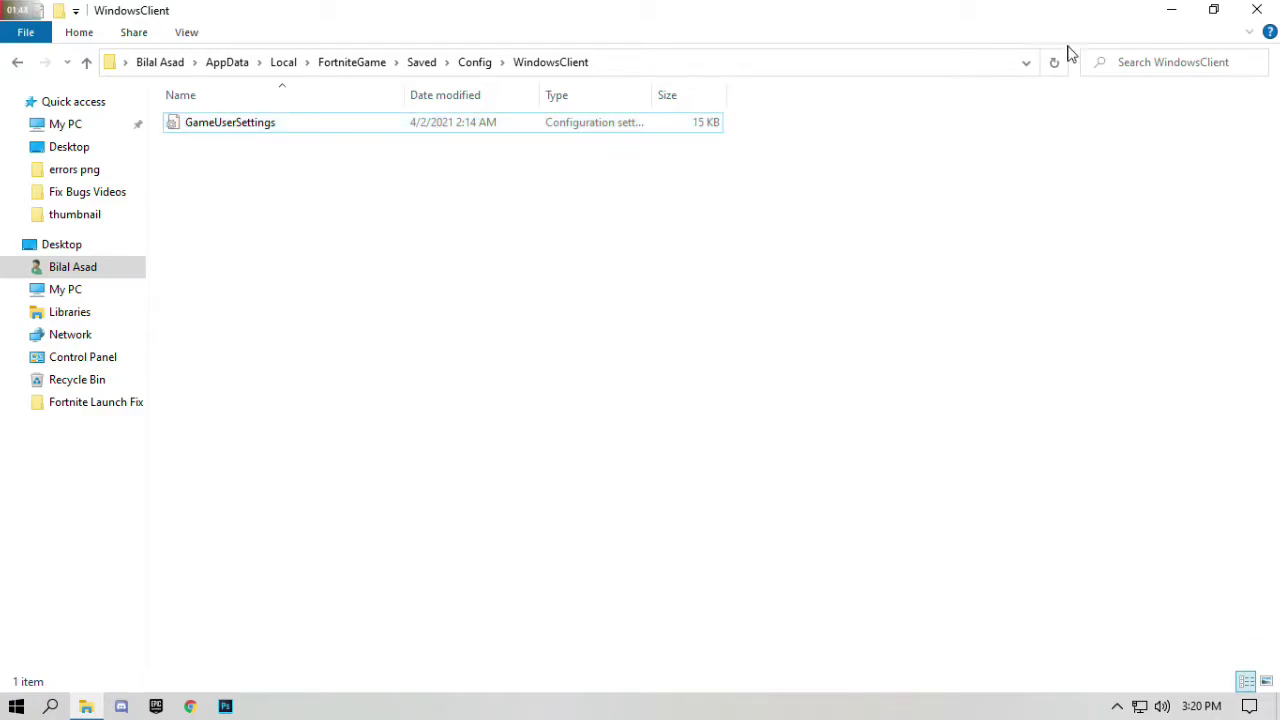
left_click(1257, 12)
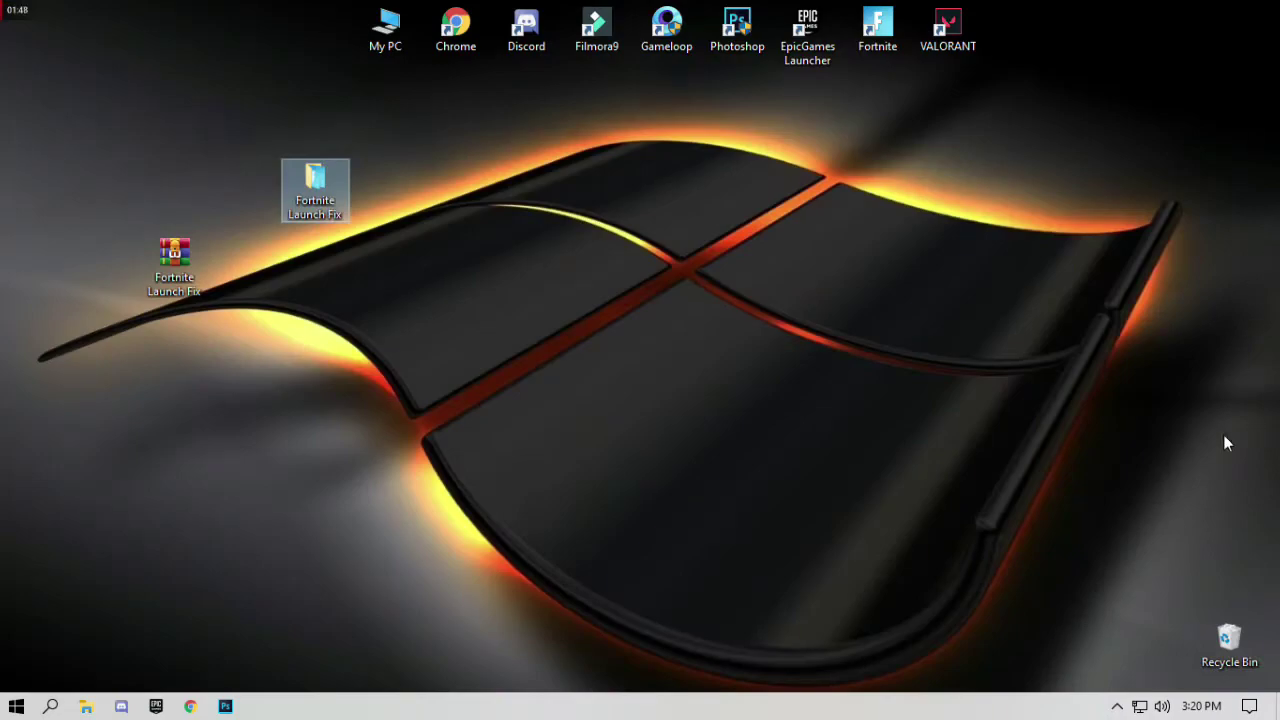
Exit the Epic Games Launcher running in the background
left_click(1117, 707)
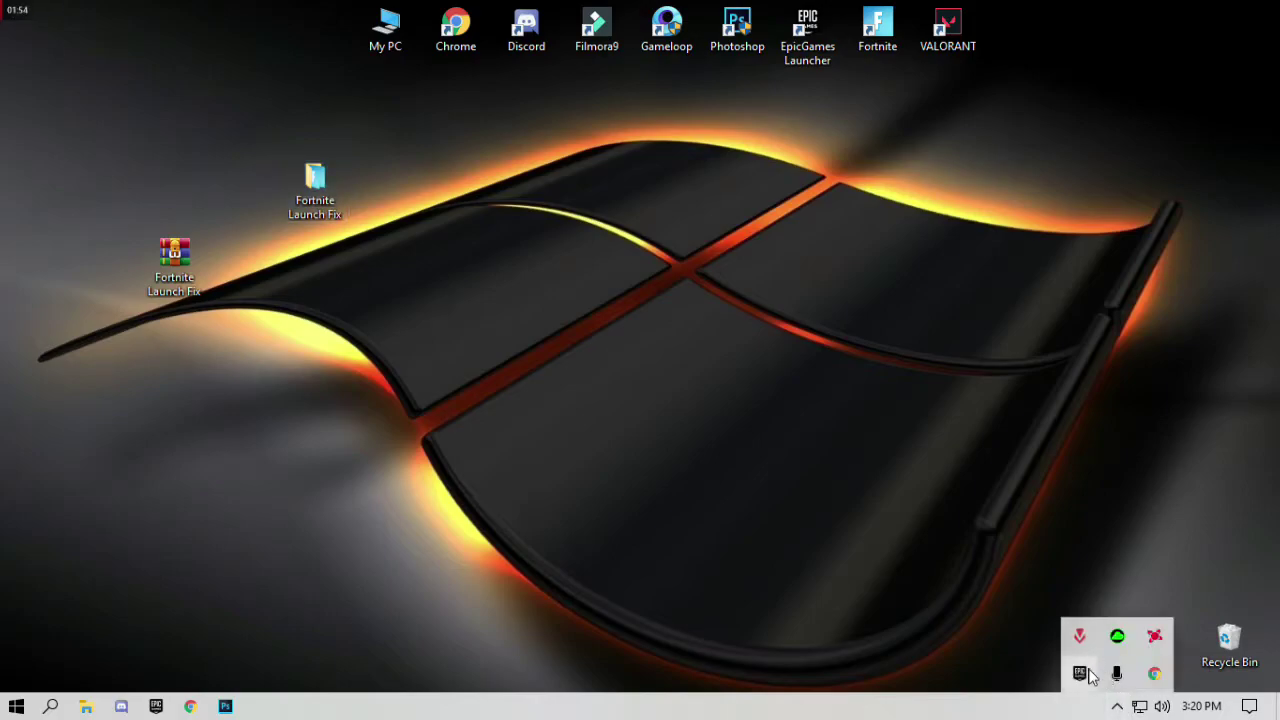
right_click(1080, 673)
left_click(1110, 651)
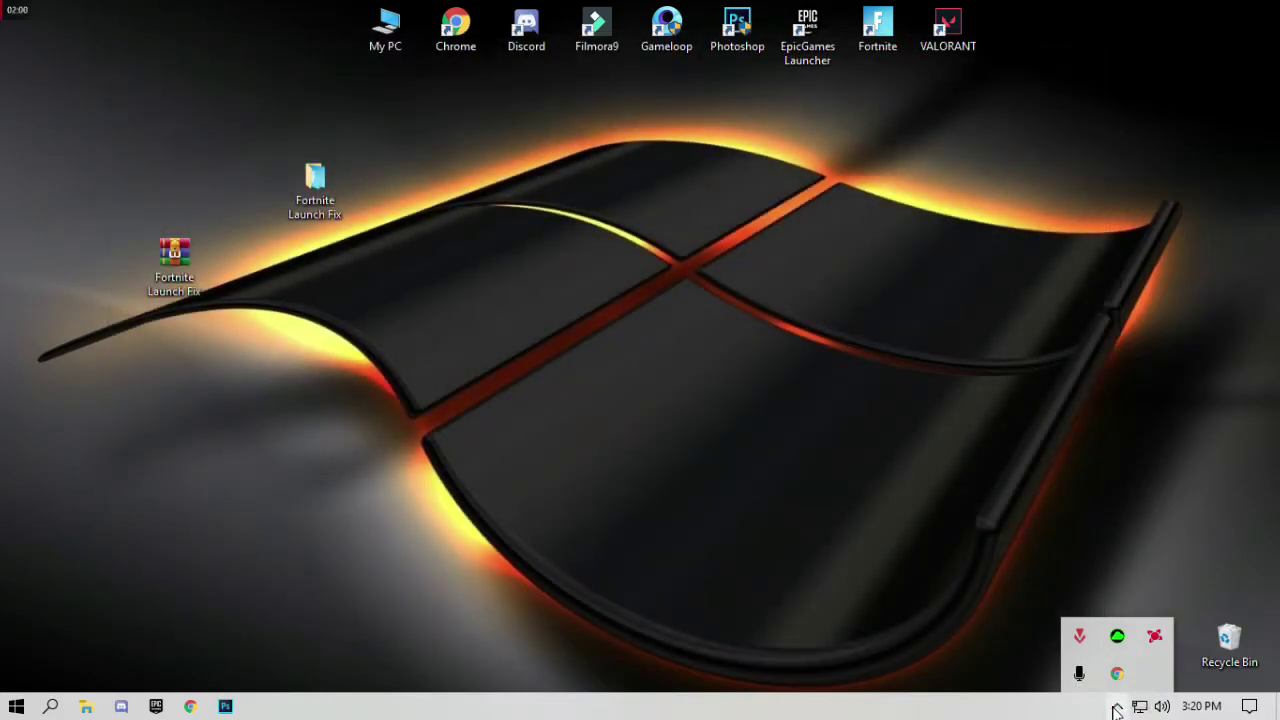
left_click(1117, 707)
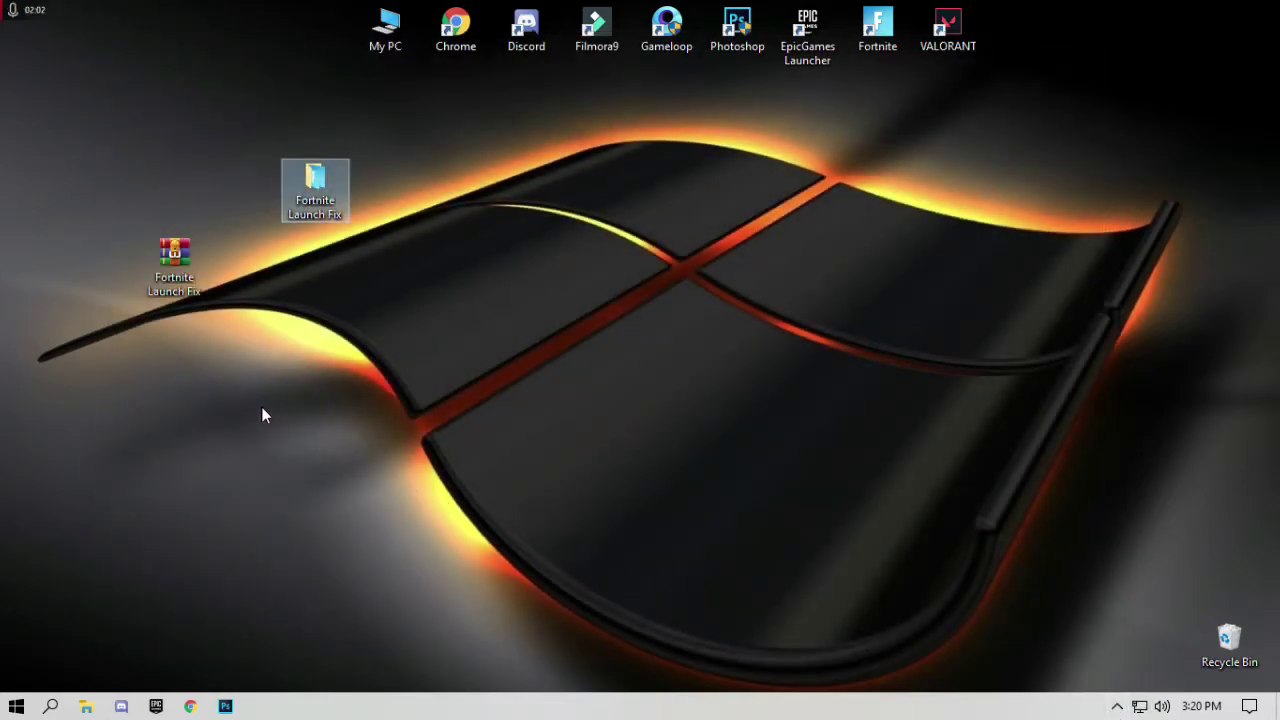
Copy FortniteClient-Win64-Shipping_BE, FortniteClient-Win64-Shipping_EAC and FortniteLauncher from the Fortnite Launch Fix folder and close it
double_click(329, 195)
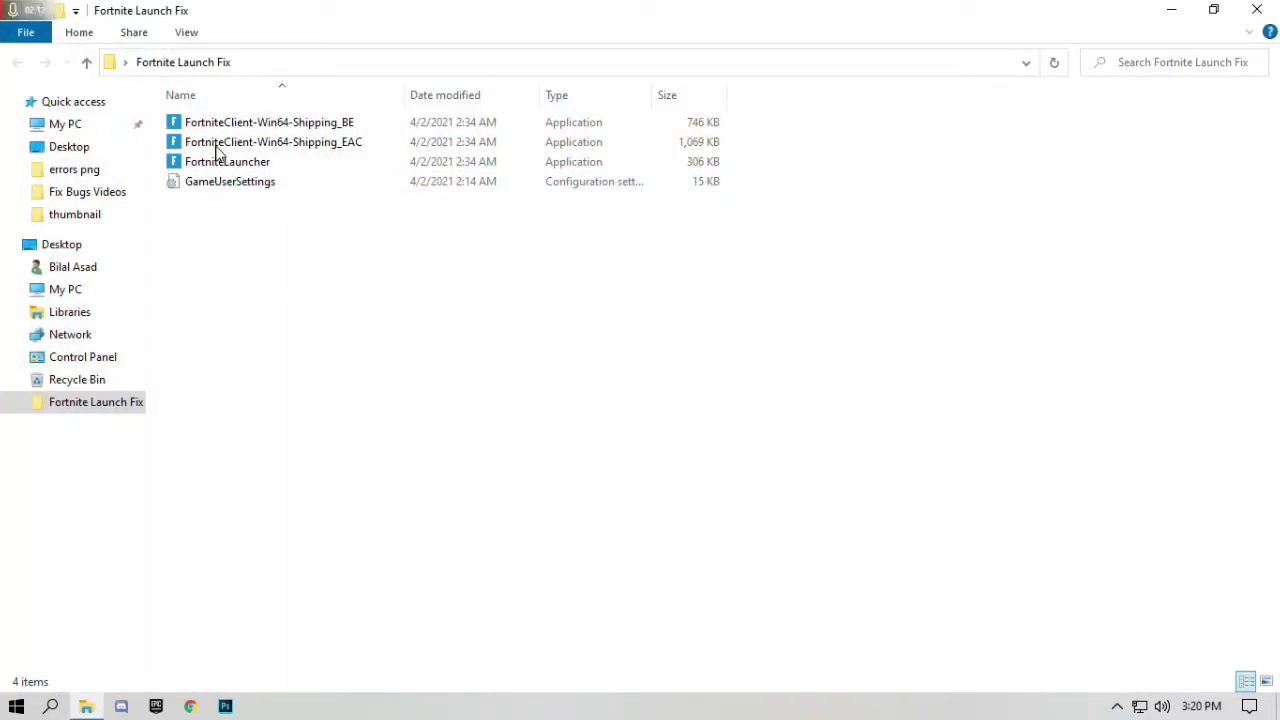
left_click(266, 143)
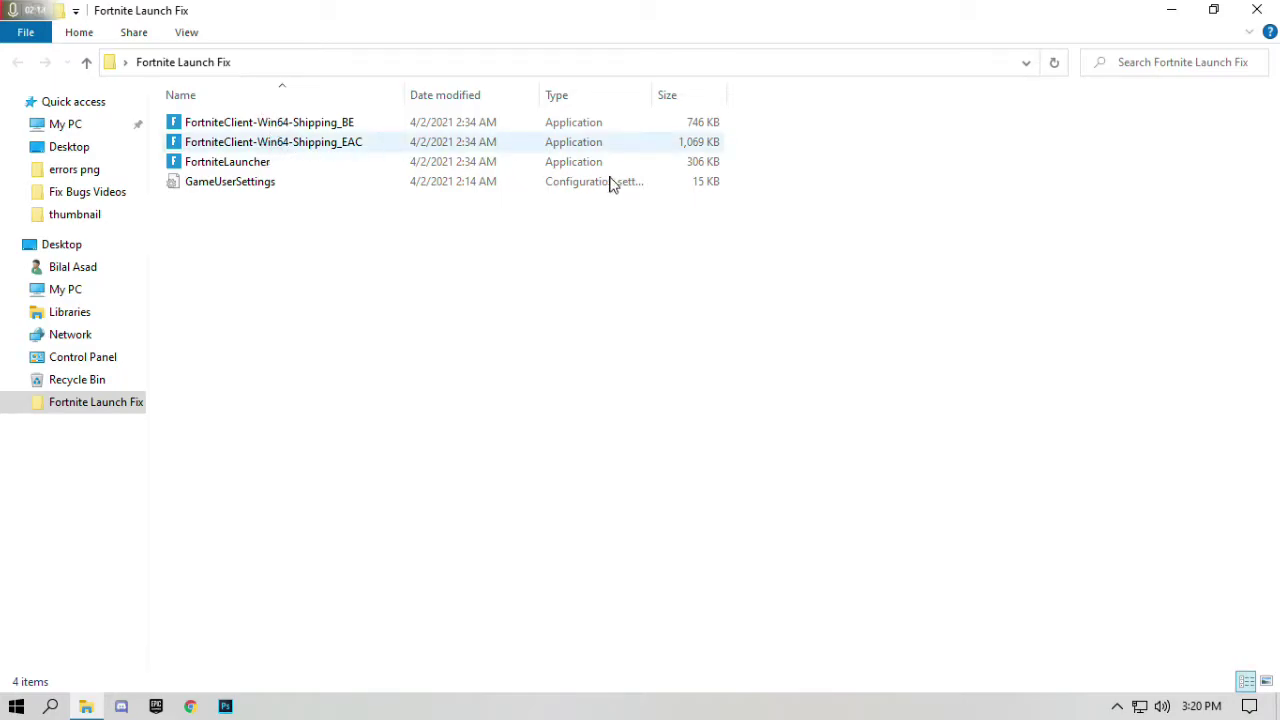
left_click_drag(742, 167, 523, 126)
right_click(523, 126)
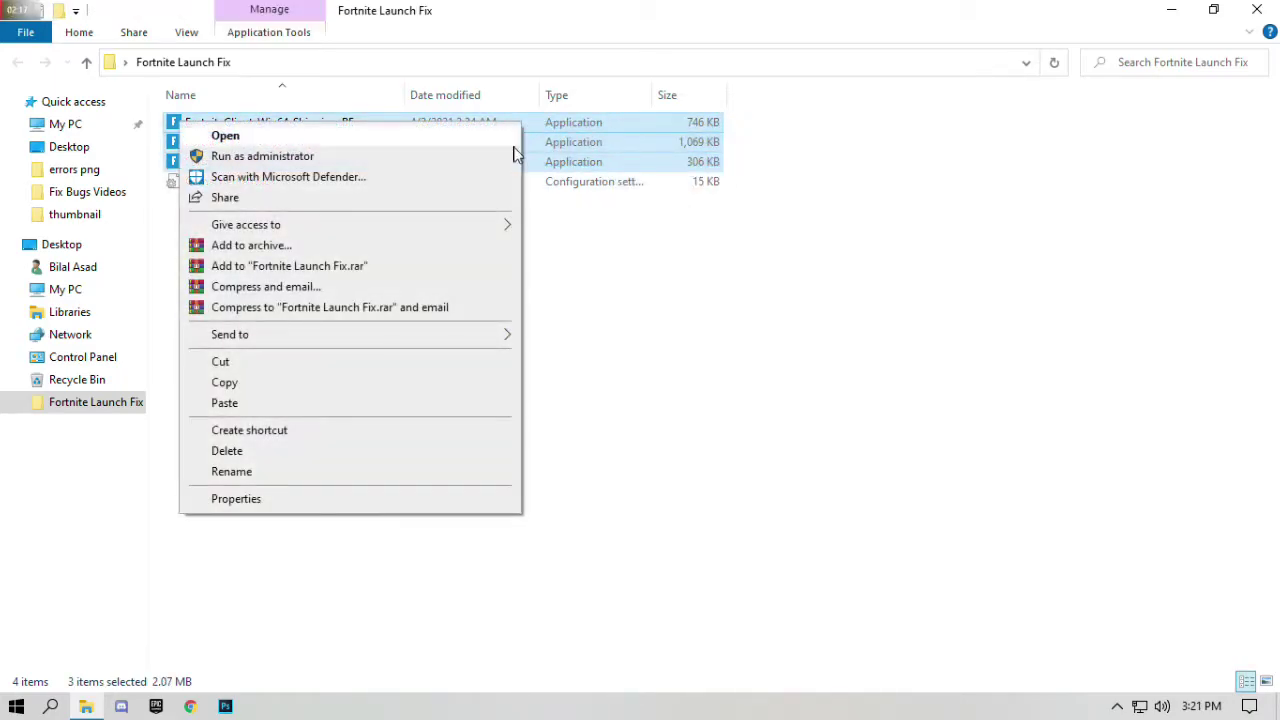
left_click(249, 384)
left_click(1256, 10)
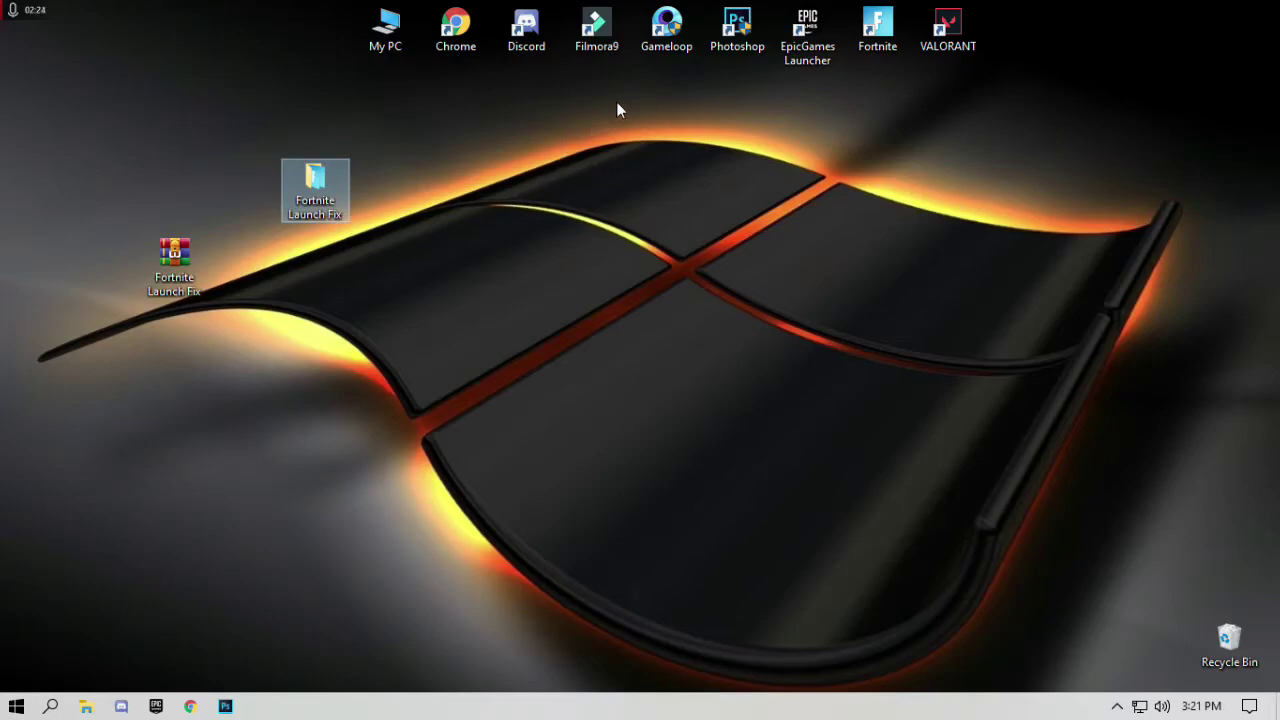
Open the fn\Fortnite\FortniteGame\Binaries\Win64 folder on the C: drive and locate the Fortnite application files
left_click(86, 706)
left_click(66, 289)
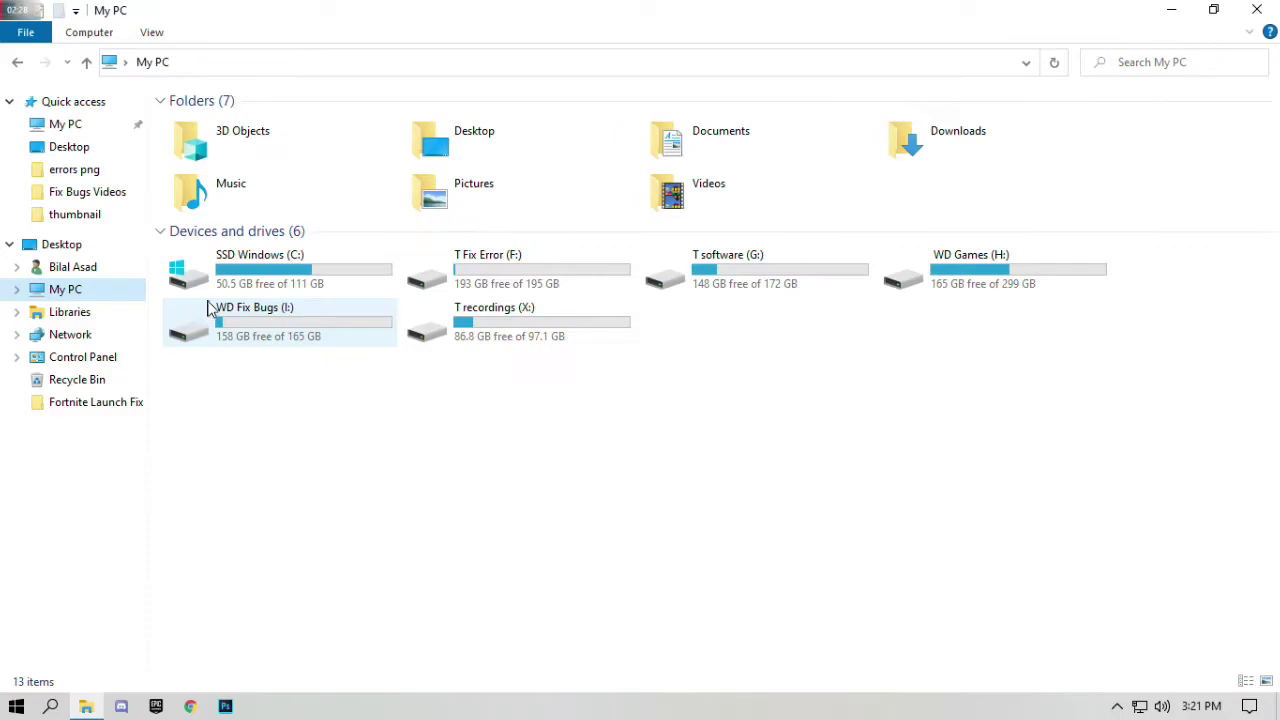
double_click(226, 272)
double_click(205, 183)
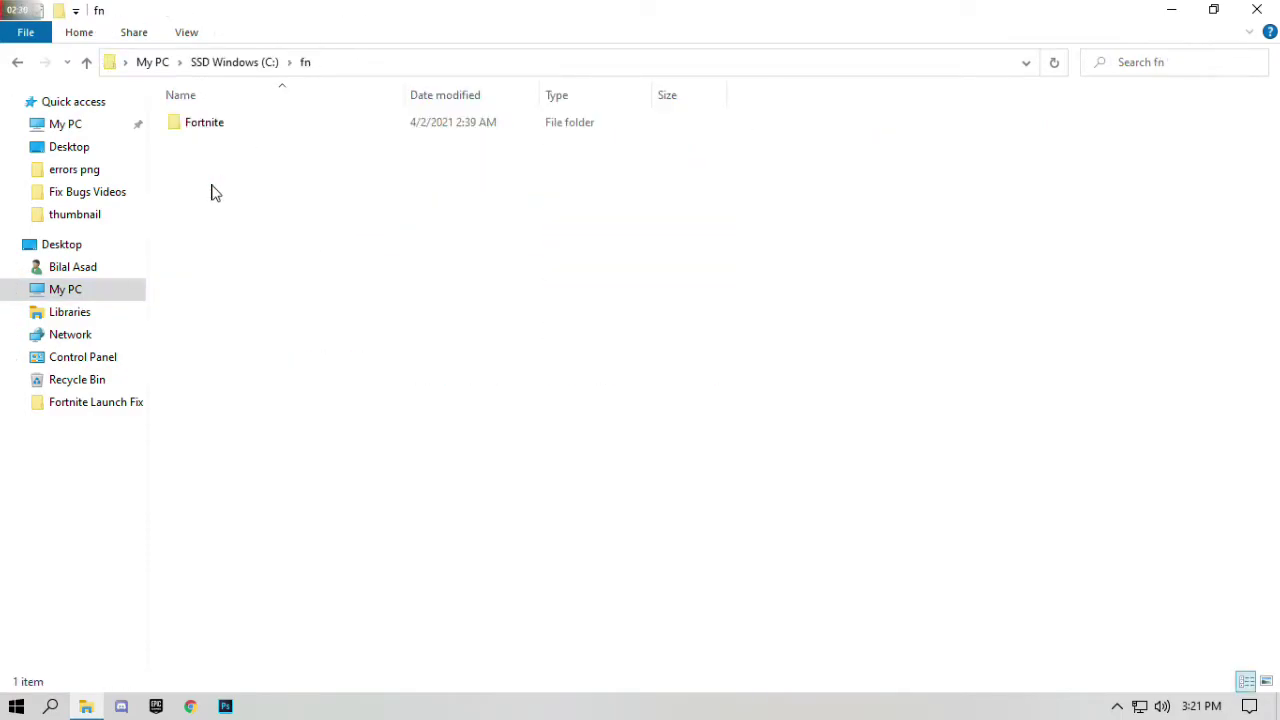
double_click(222, 126)
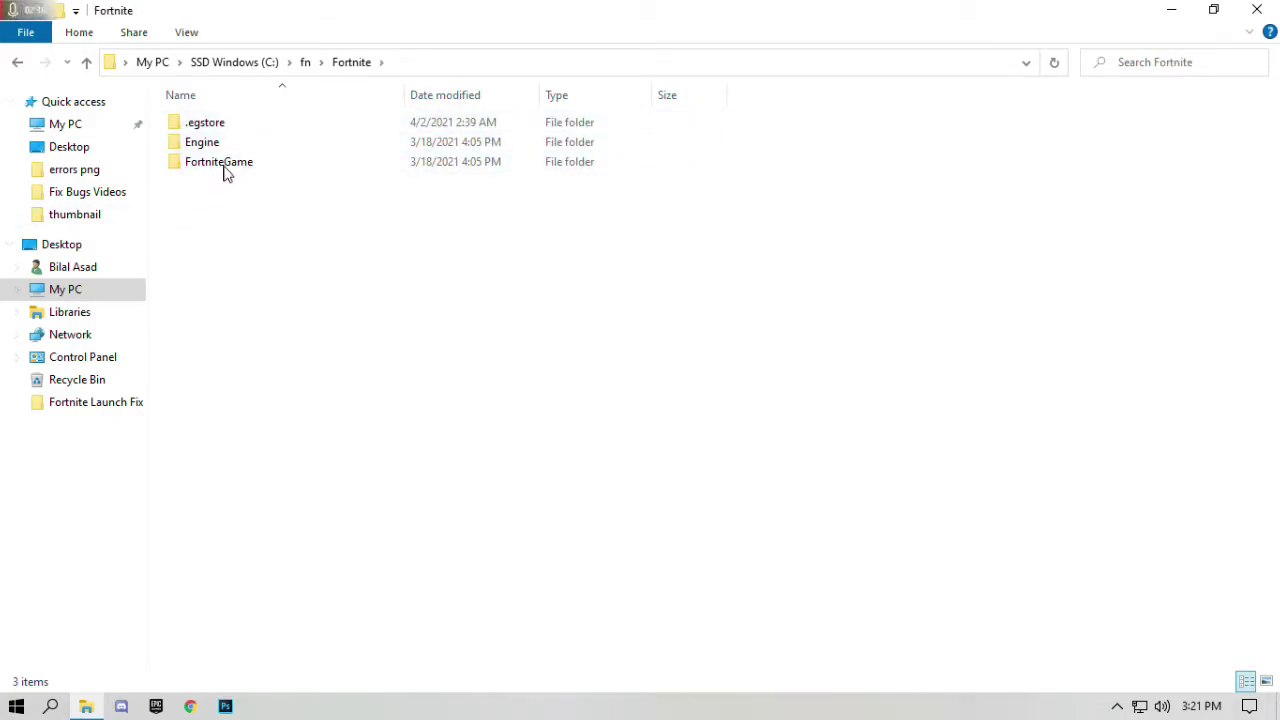
double_click(230, 168)
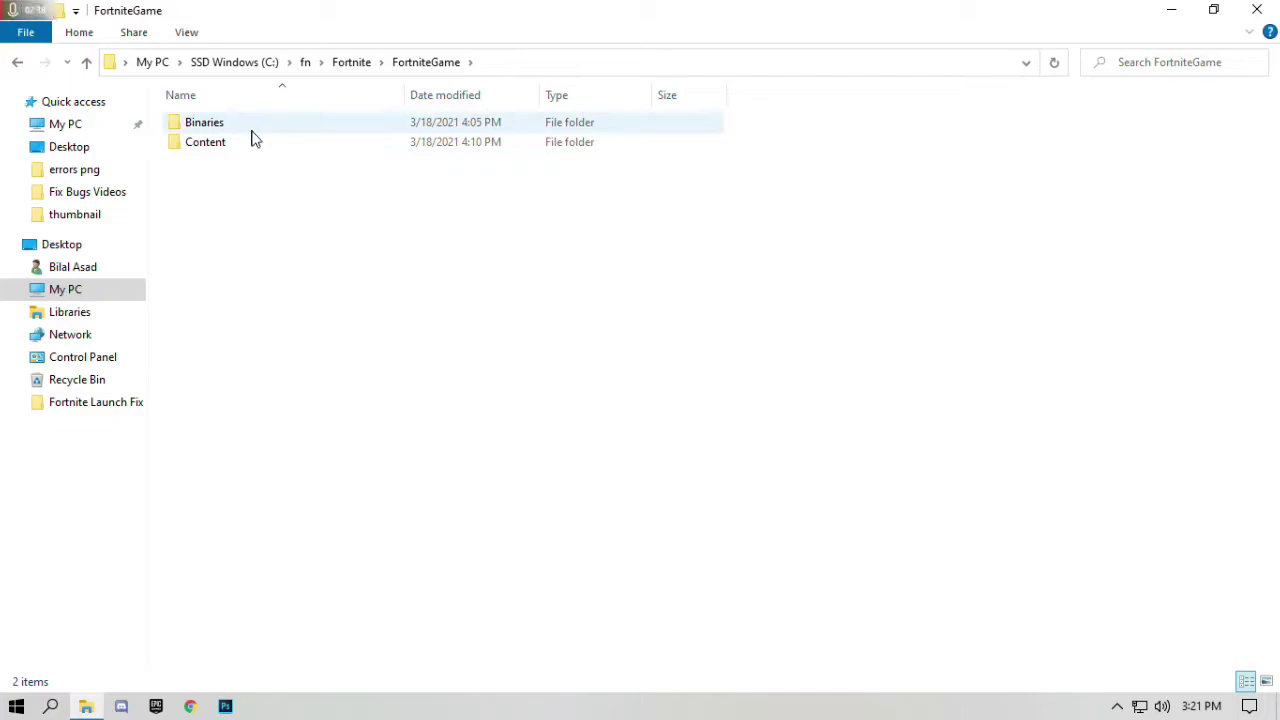
double_click(222, 132)
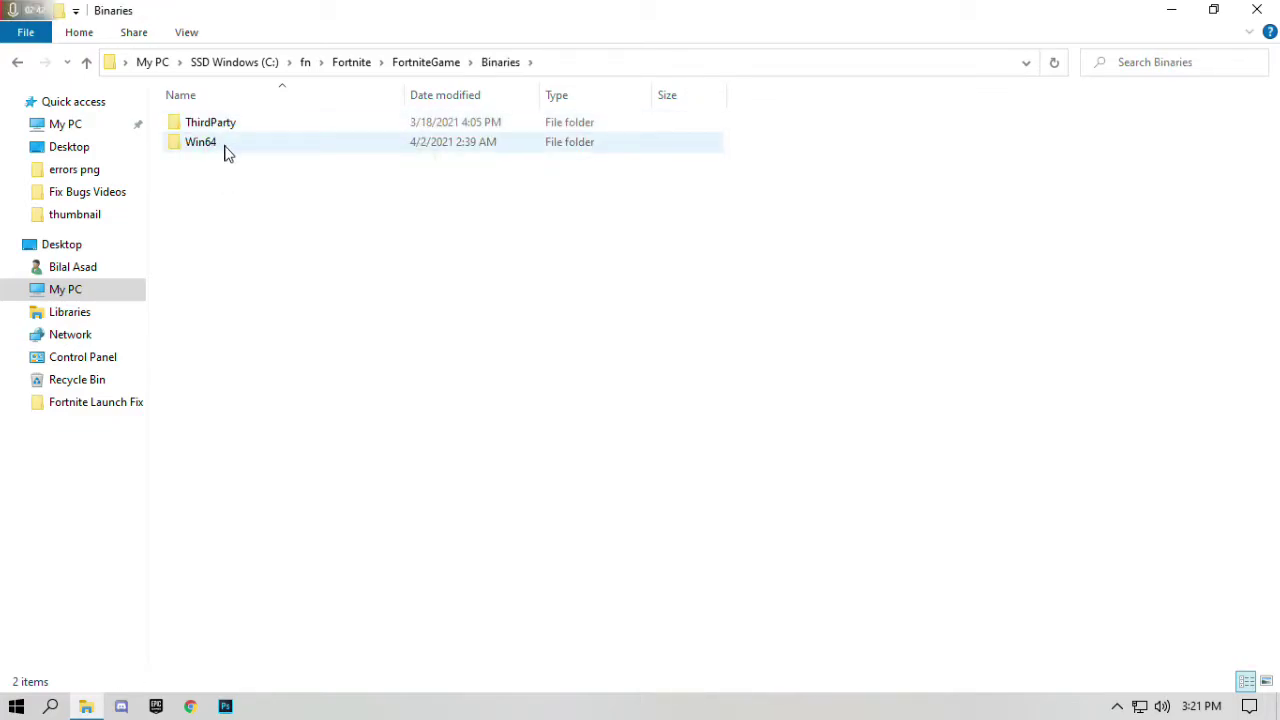
double_click(226, 150)
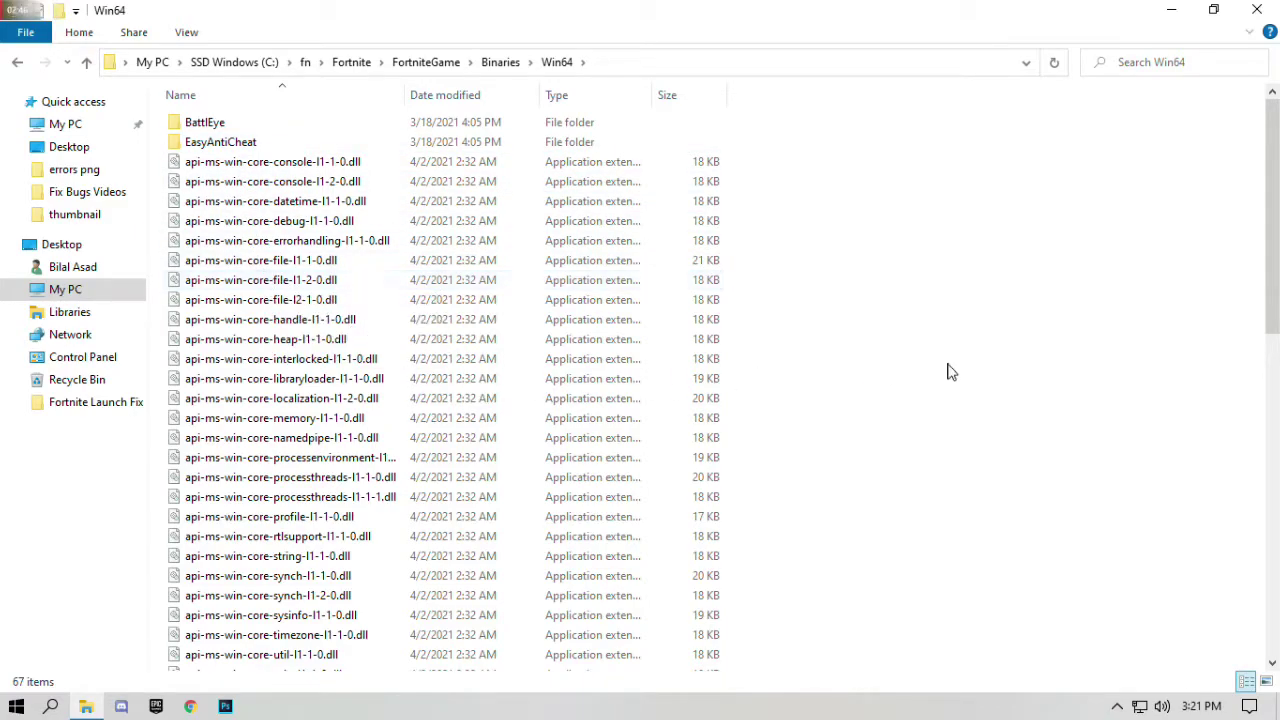
scroll(949, 369, "down", 9)
scroll(952, 372, "down", 1)
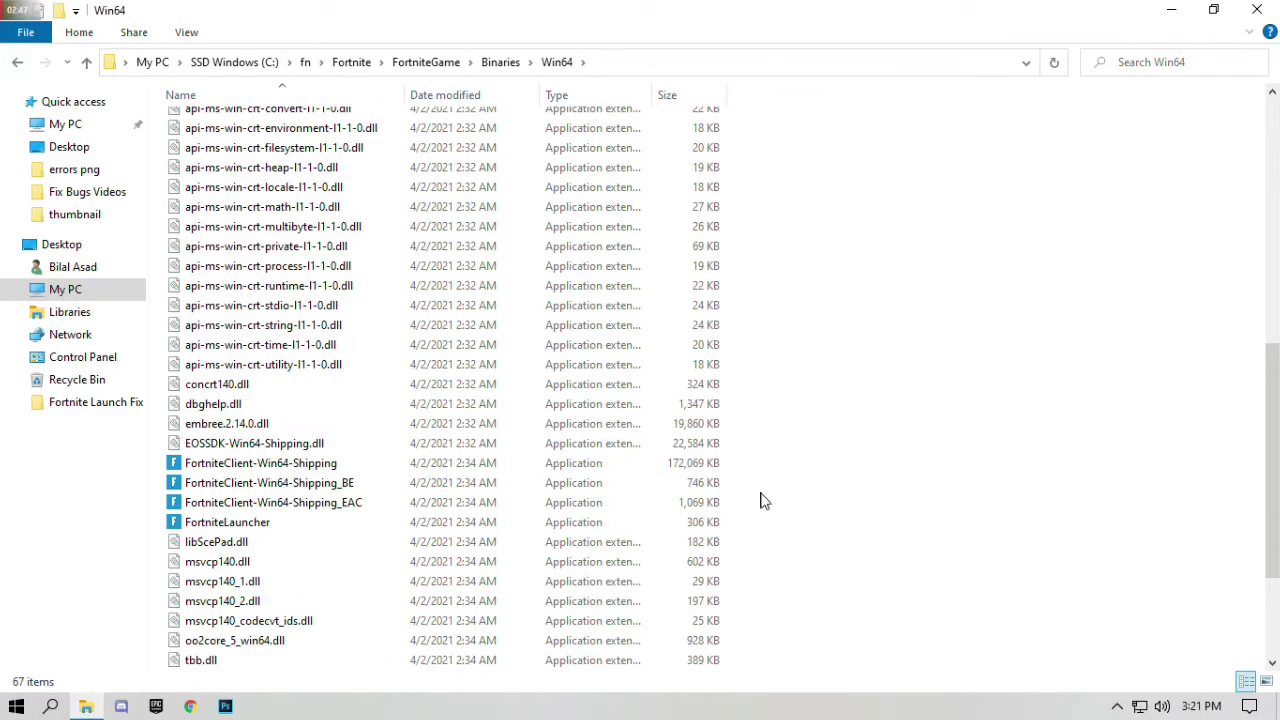
Paste the three copied executables into the Win64 folder, replacing the existing files, and close the folder
right_click(894, 252)
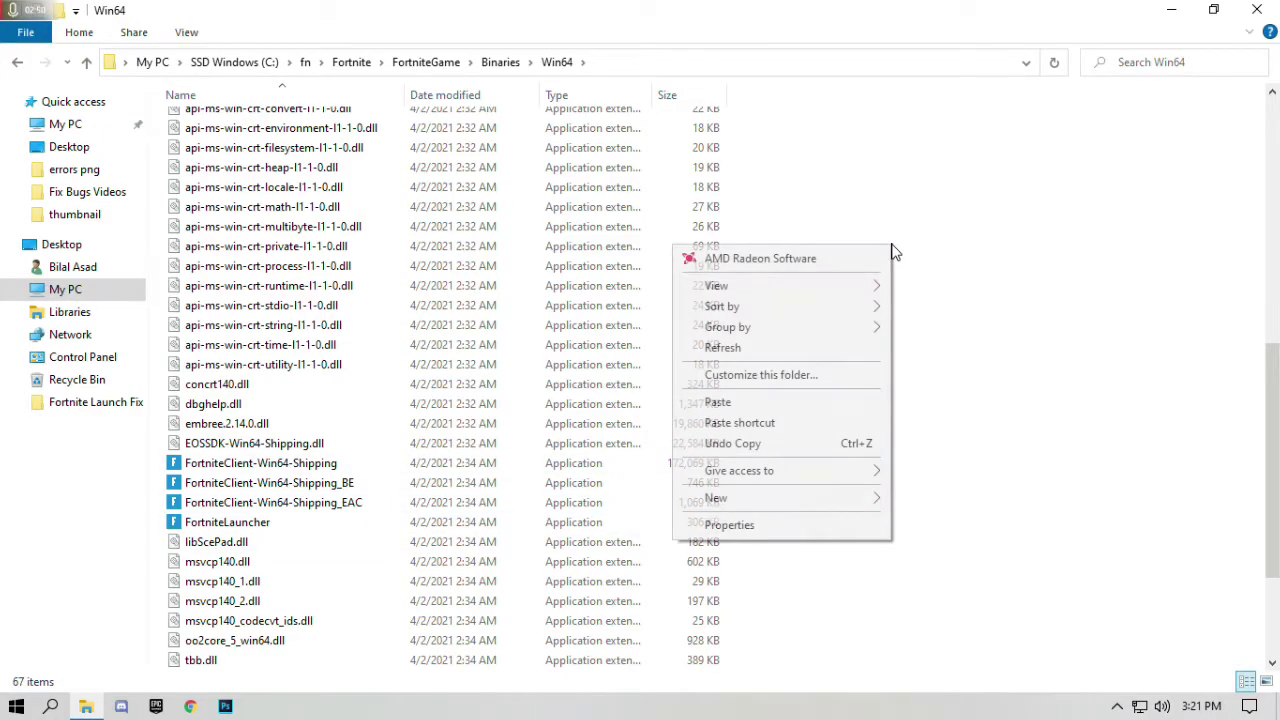
left_click(811, 406)
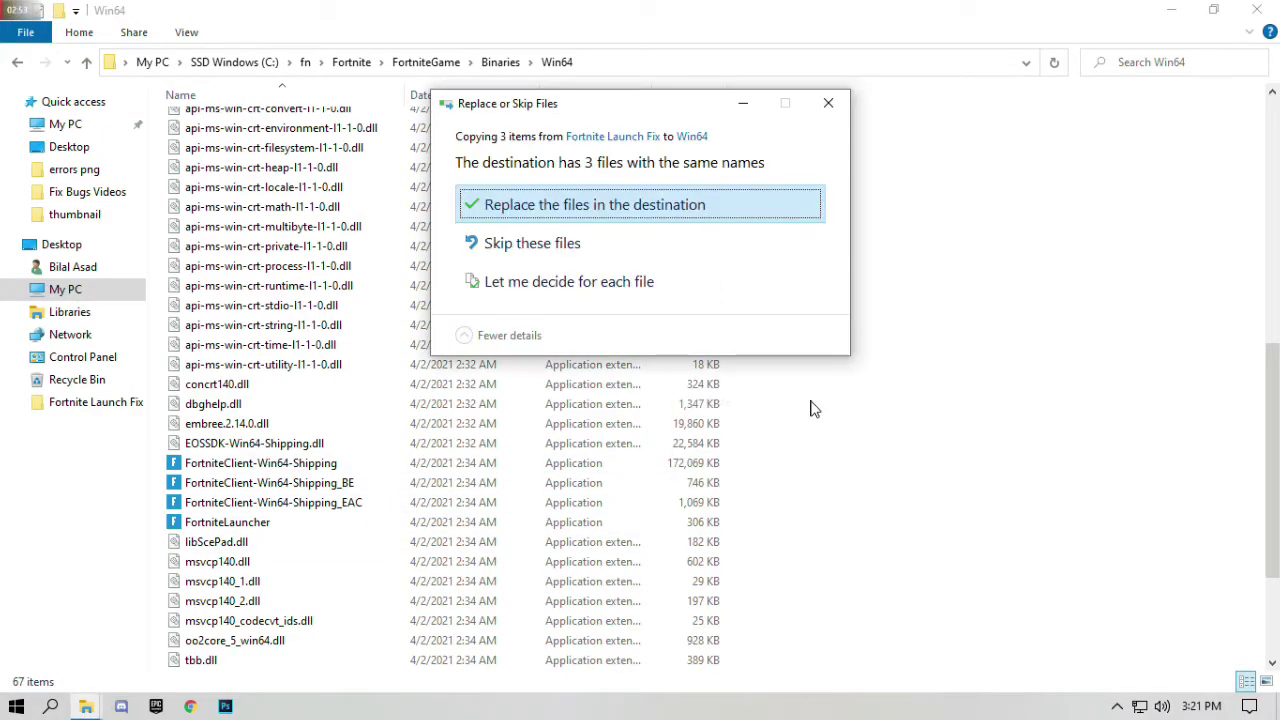
left_click(530, 222)
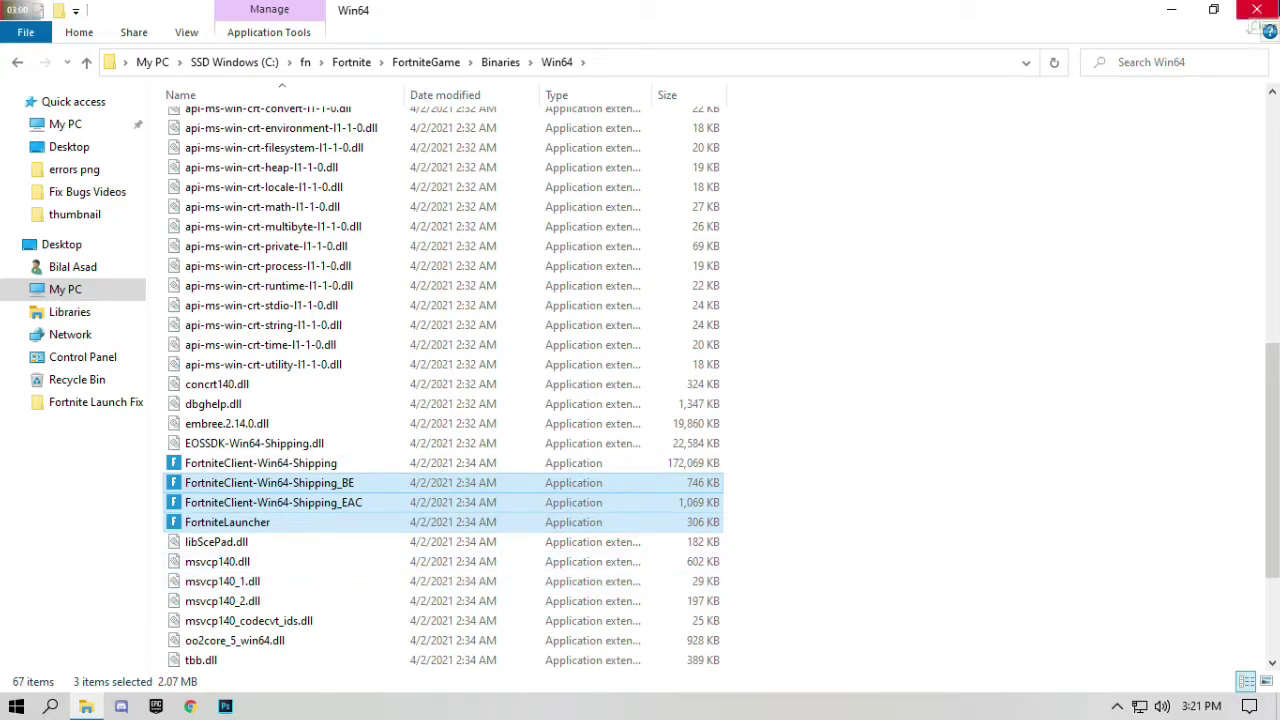
left_click(1257, 10)
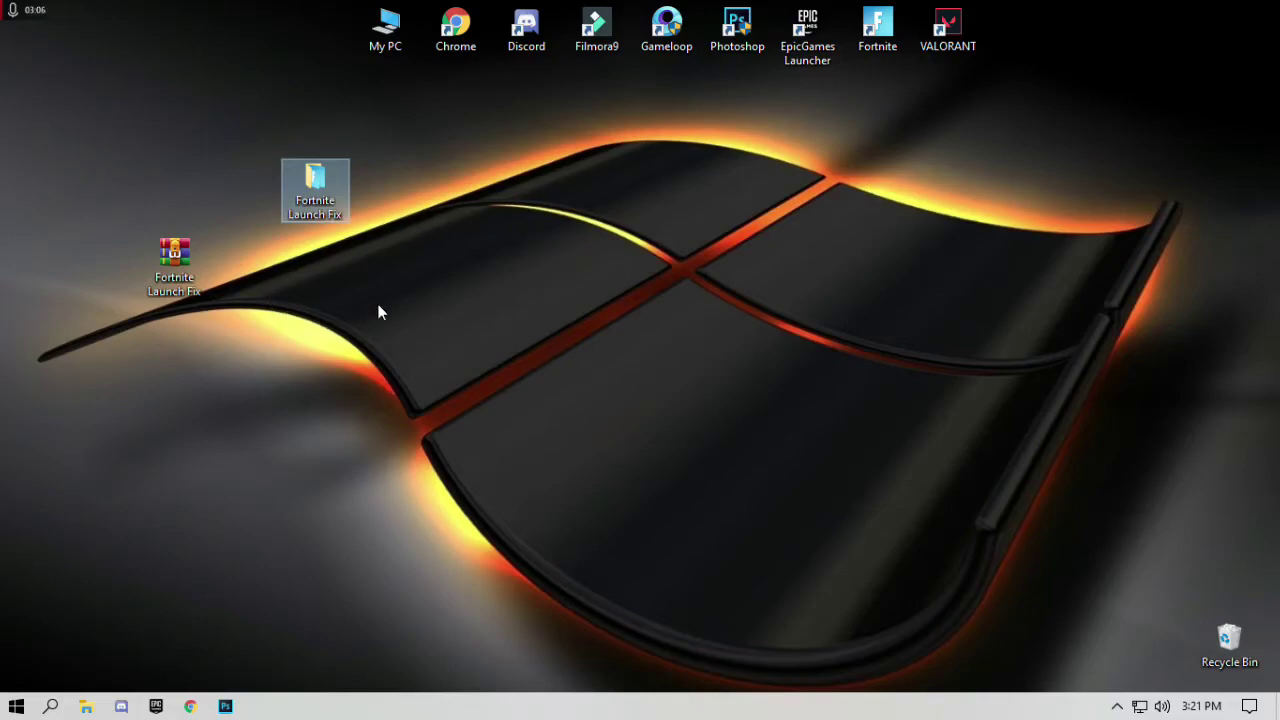
Check the driver version and update status on the AMD Radeon Software home page, and close it
right_click(526, 234)
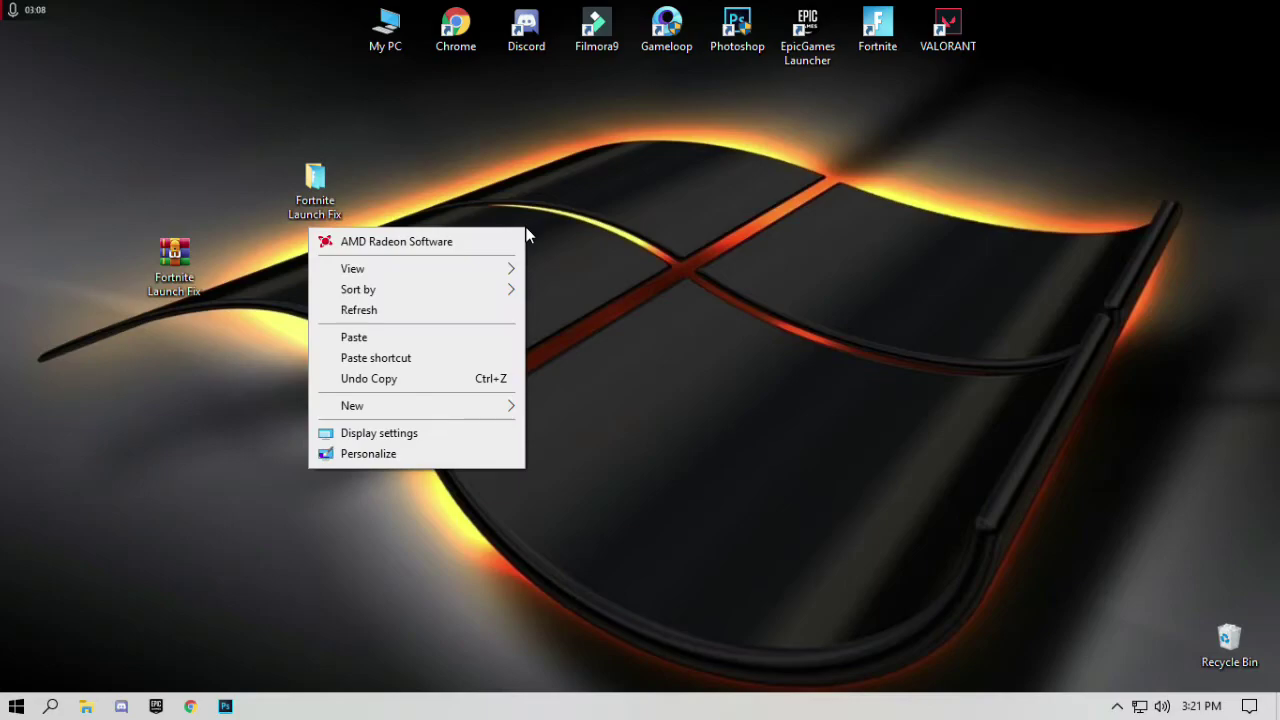
left_click(403, 245)
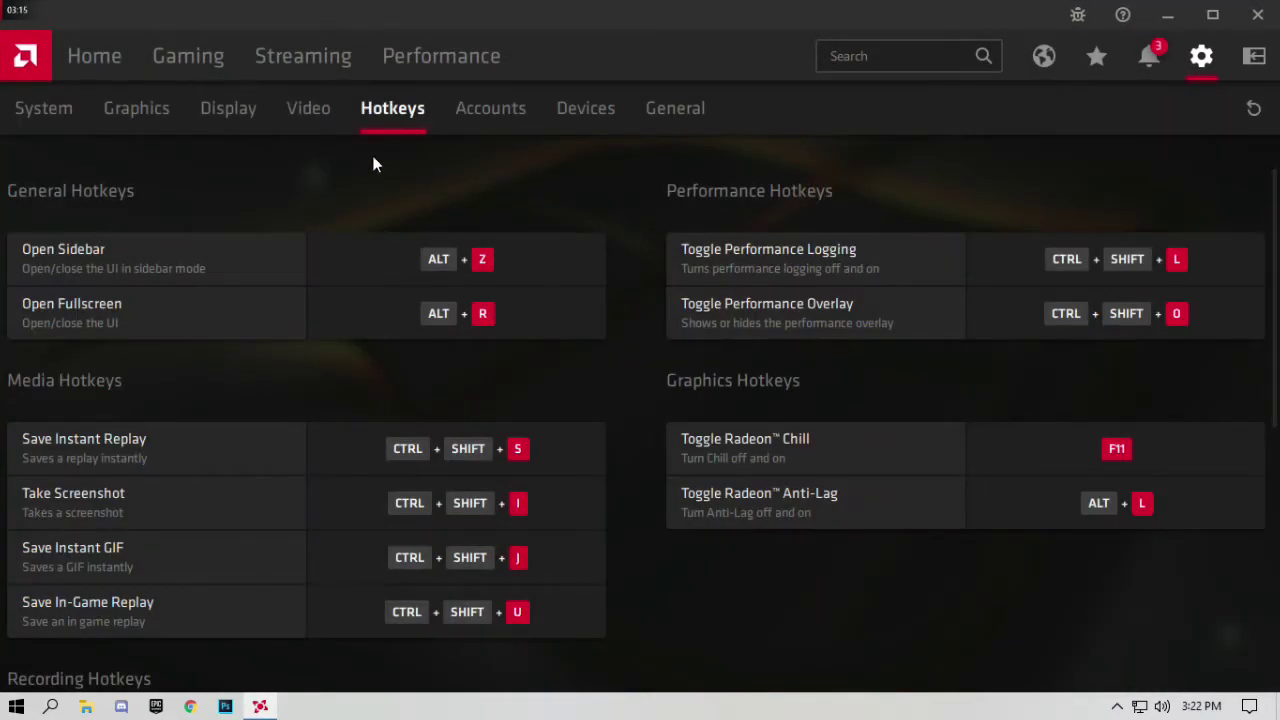
left_click(117, 57)
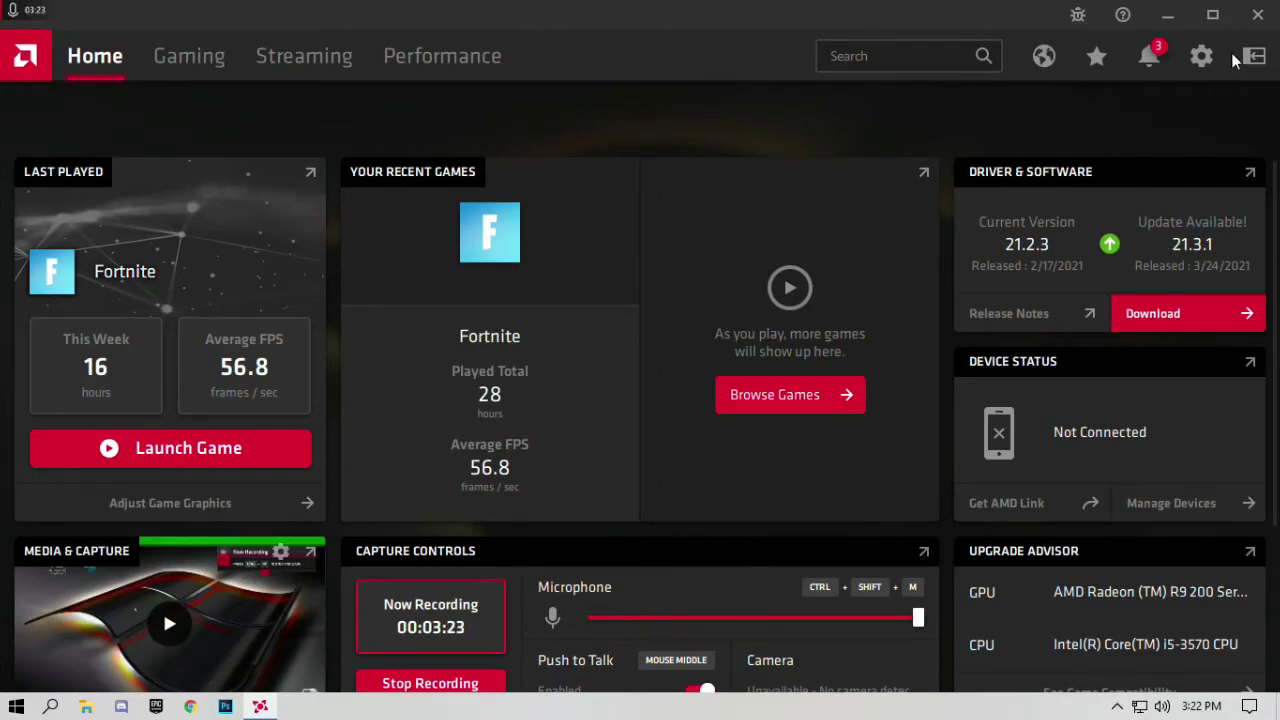
left_click(1258, 14)
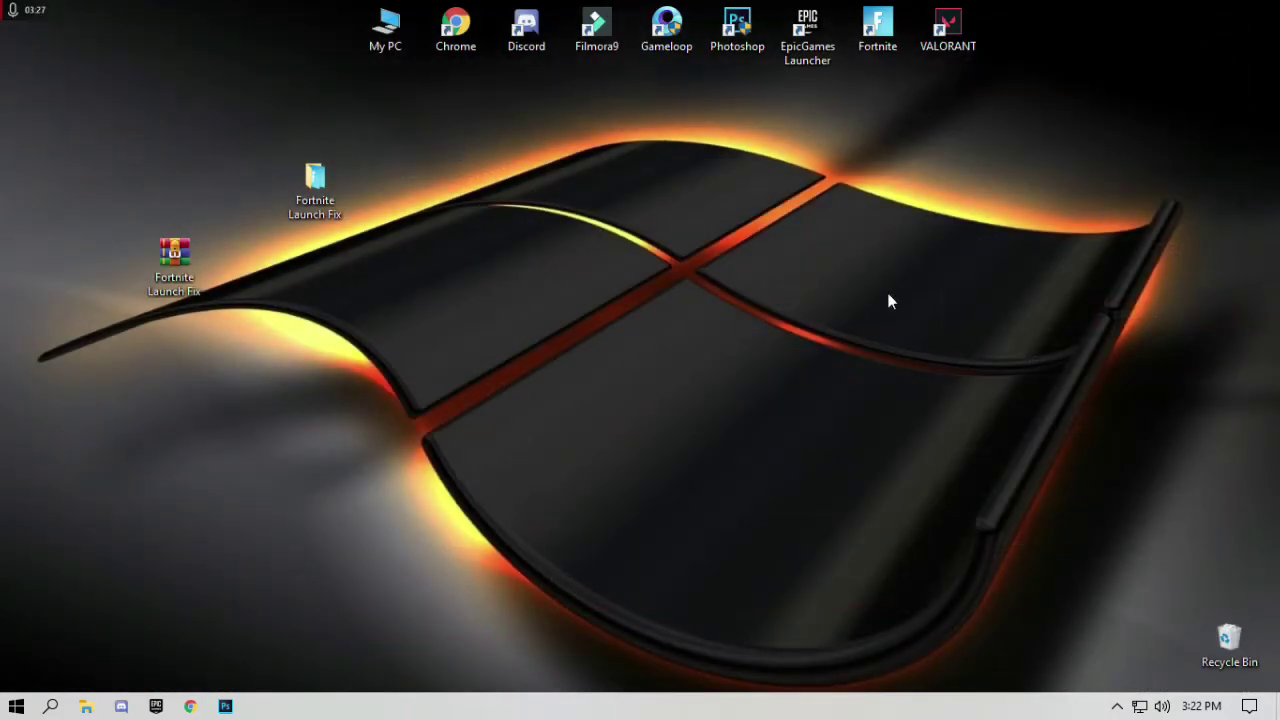
View the driver properties of the AMD Radeon (TM) R9 200 Series display adapter in Device Manager, and close Computer Management
right_click(385, 35)
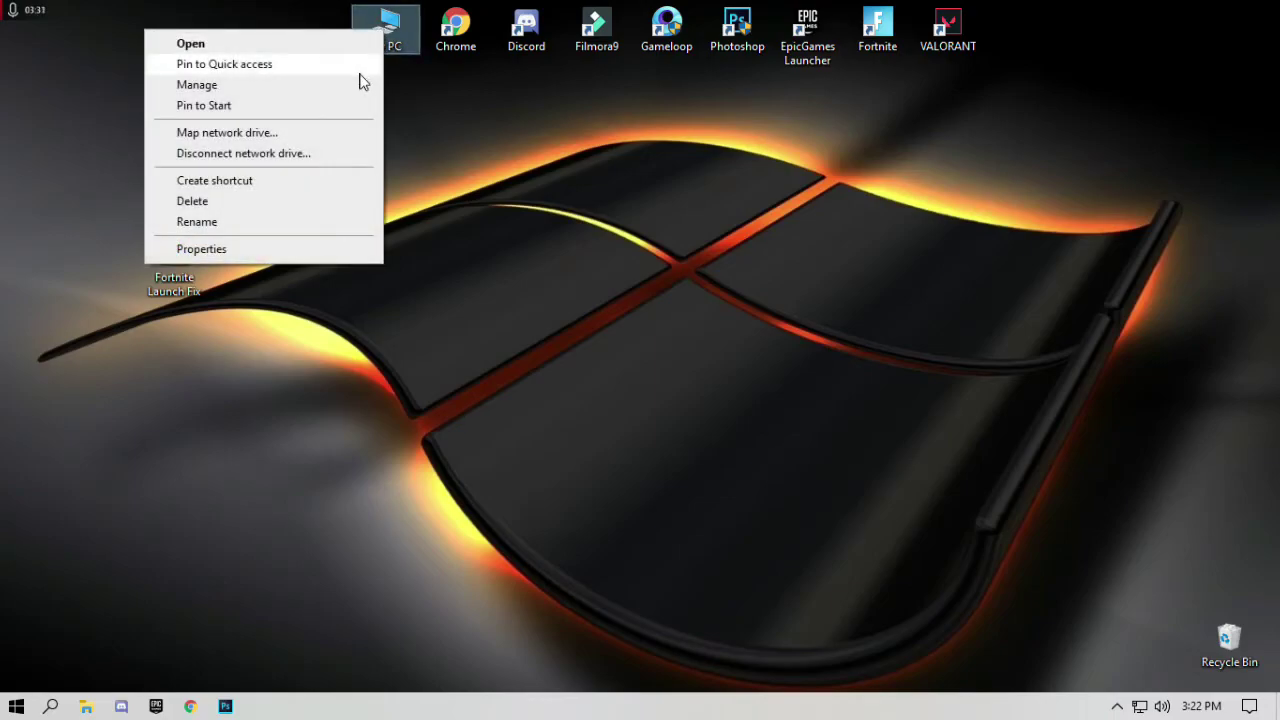
left_click(337, 85)
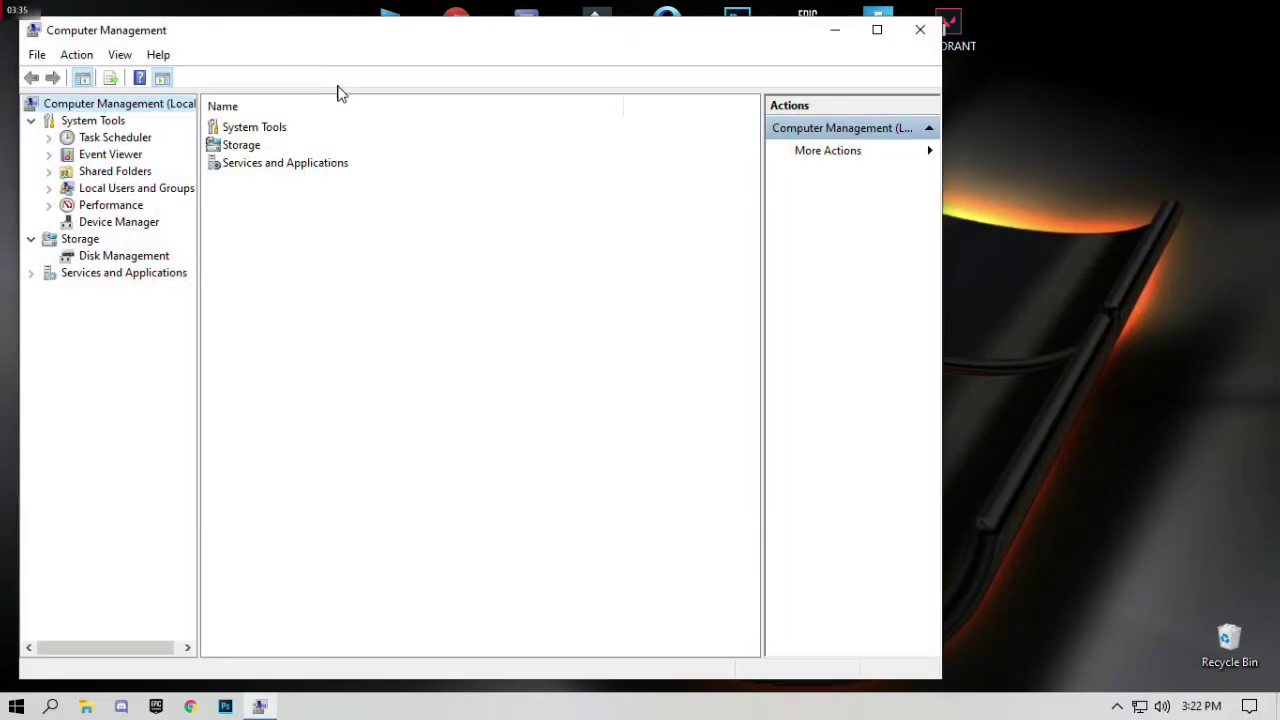
left_click(141, 224)
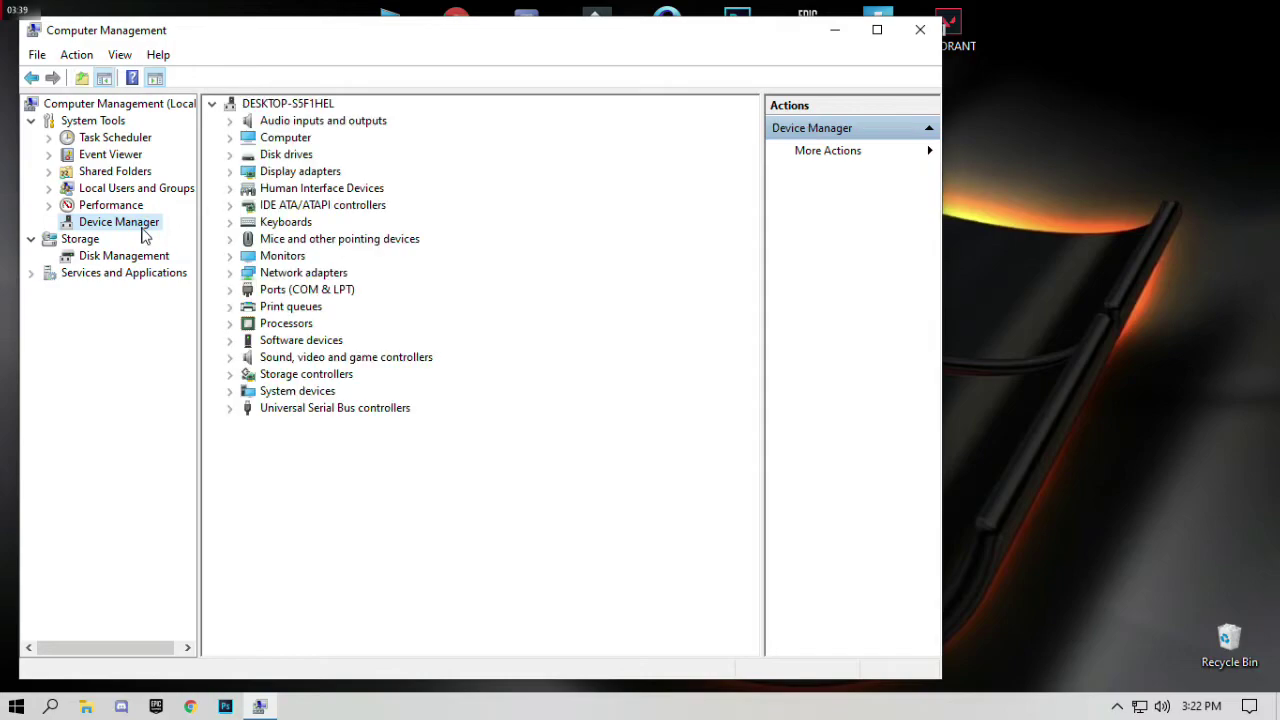
left_click(250, 175)
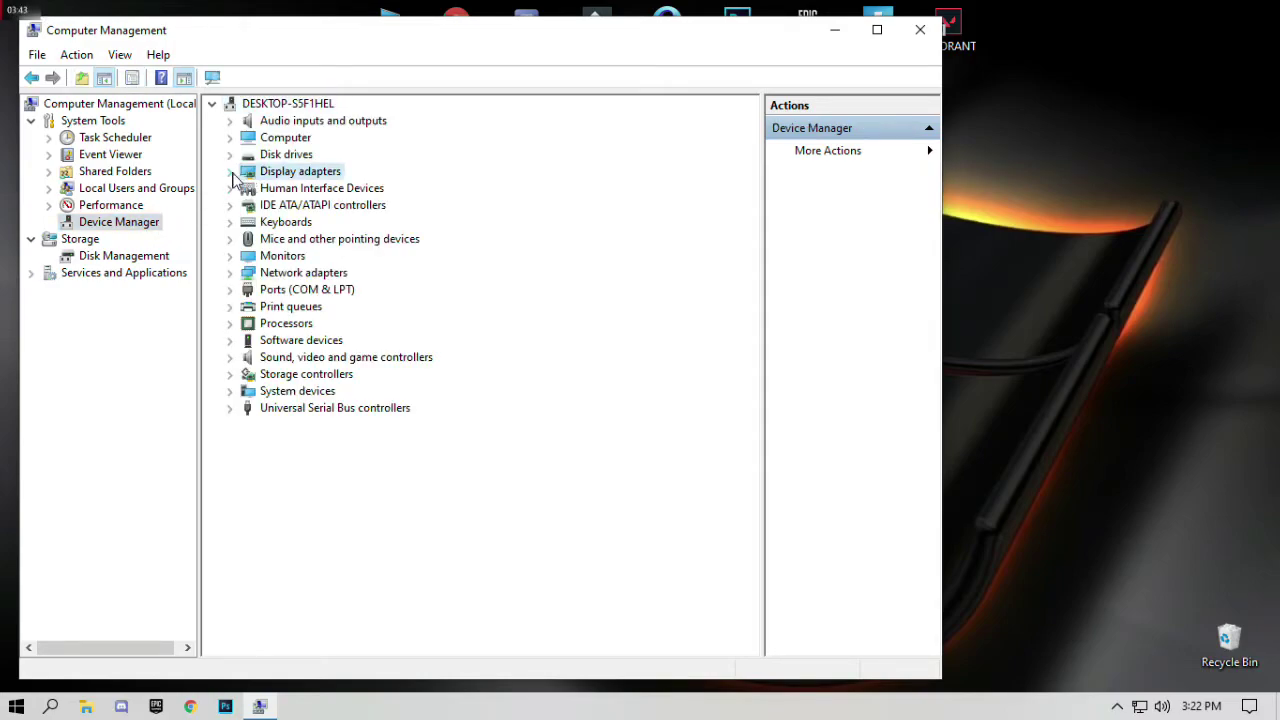
left_click(230, 172)
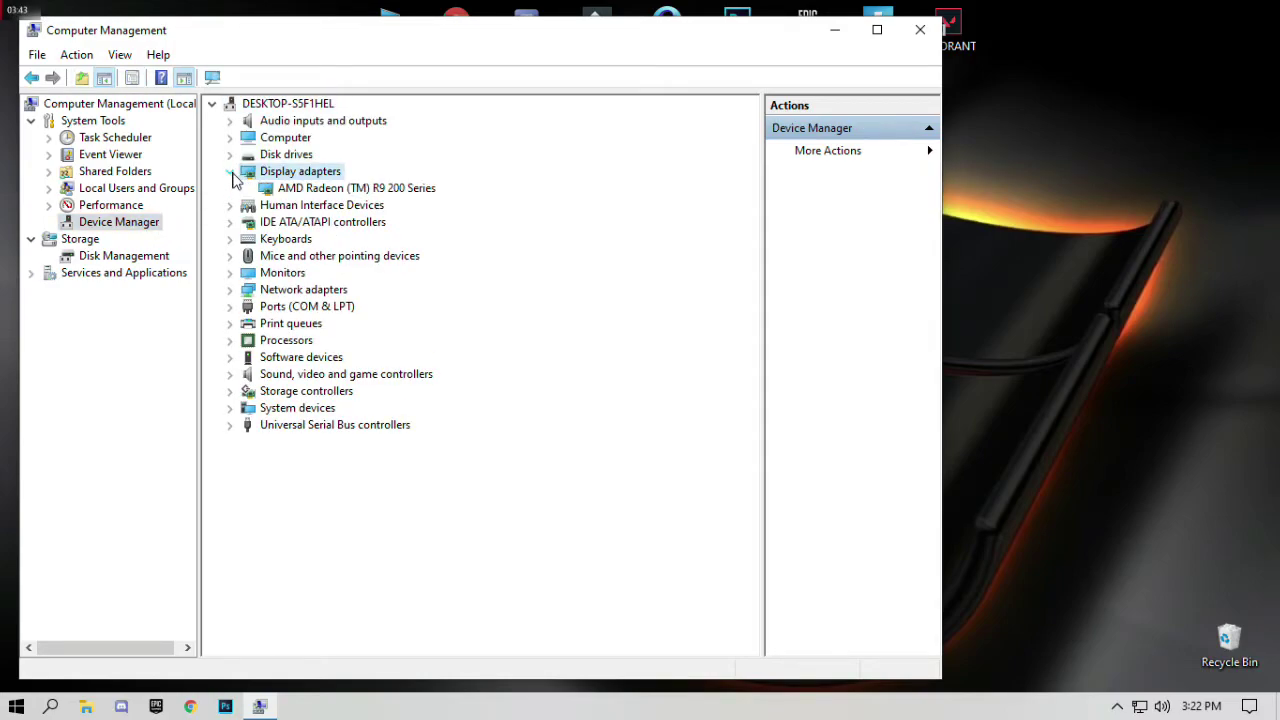
double_click(330, 190)
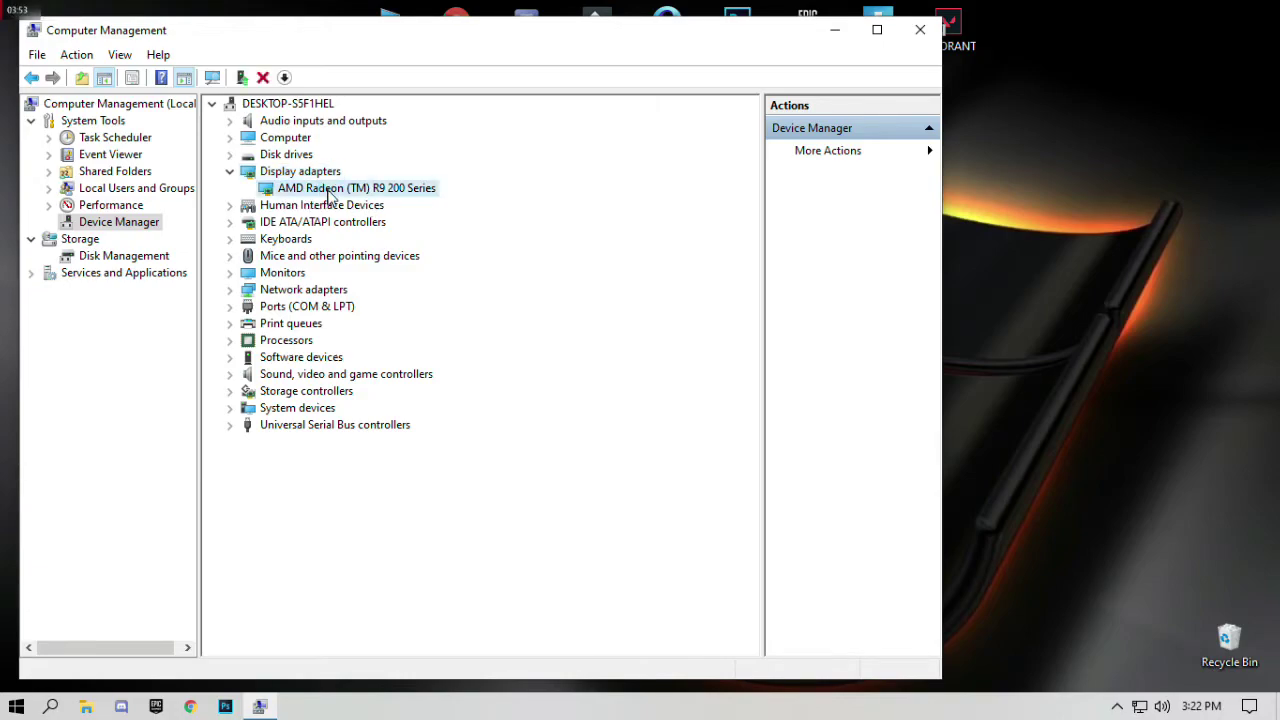
left_click(367, 189)
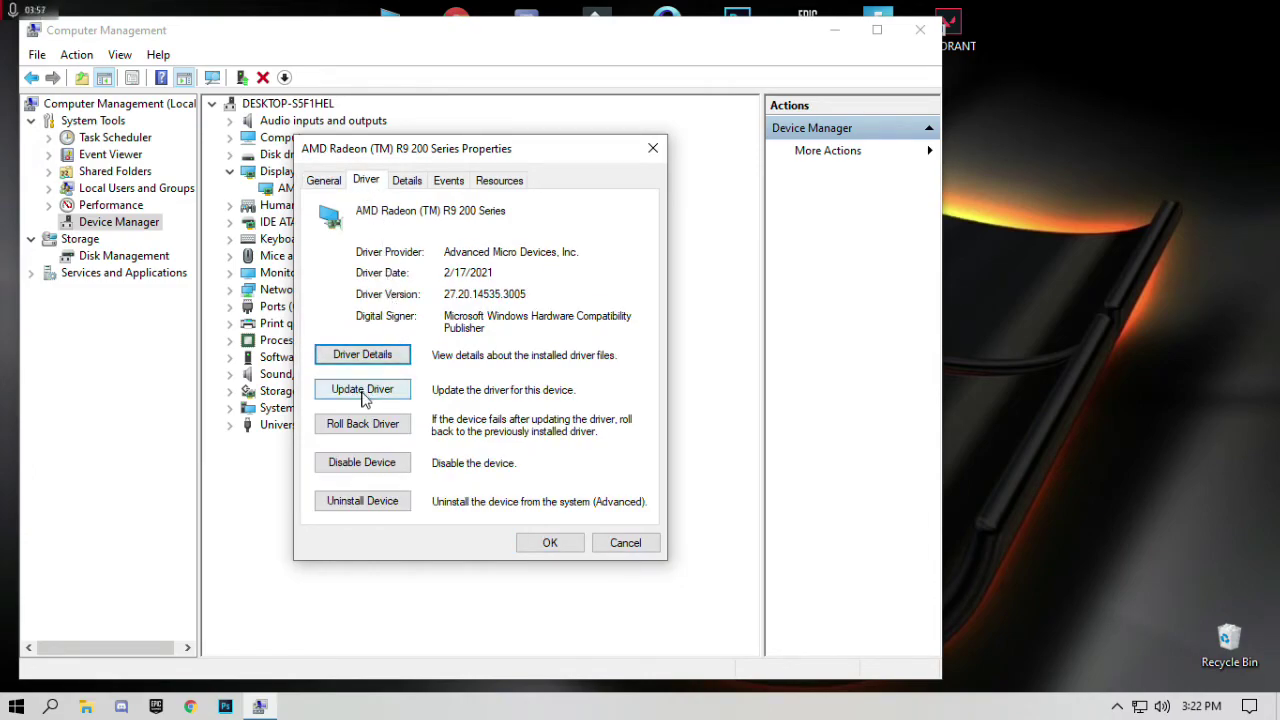
left_click(538, 548)
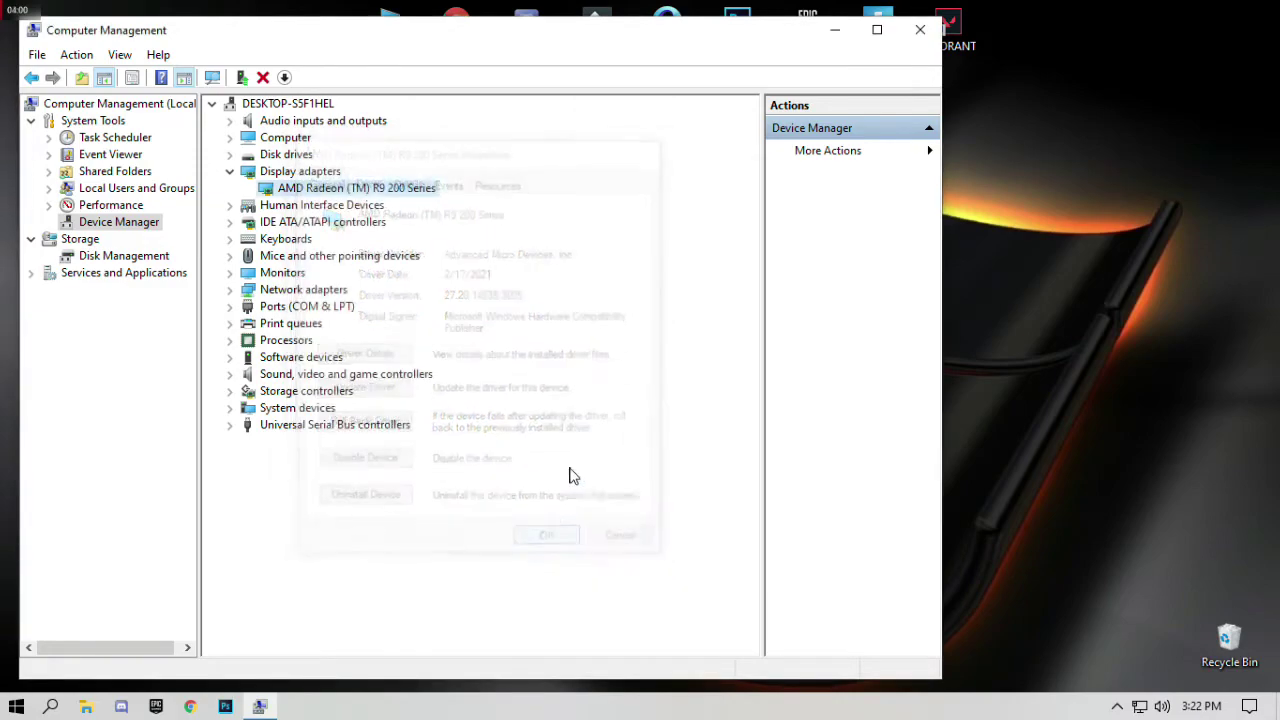
left_click(921, 33)
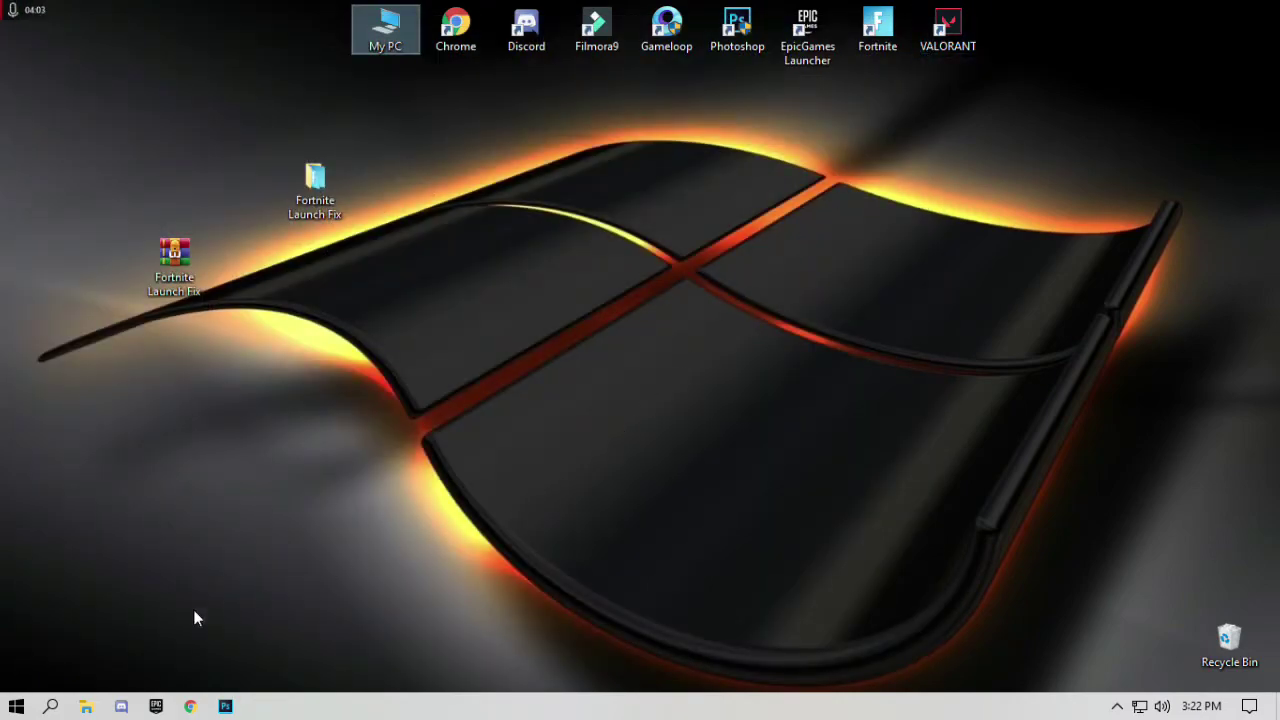
left_click(27, 709)
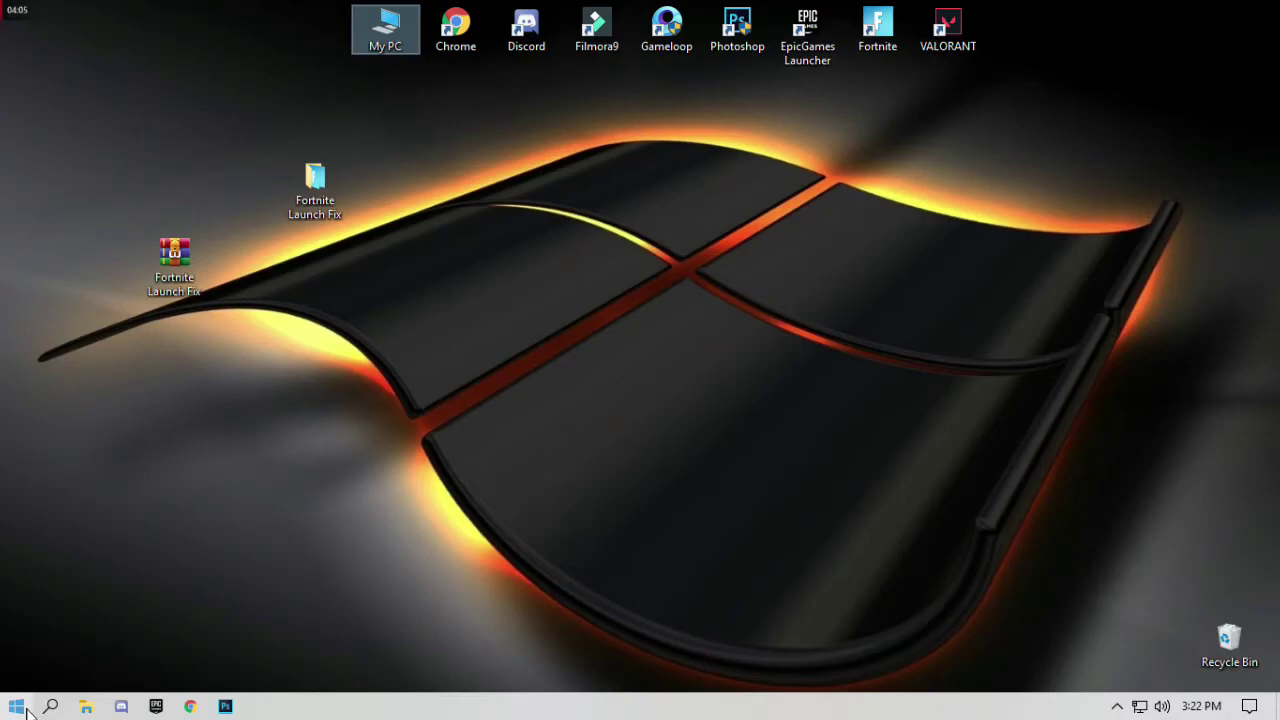
left_click(22, 667)
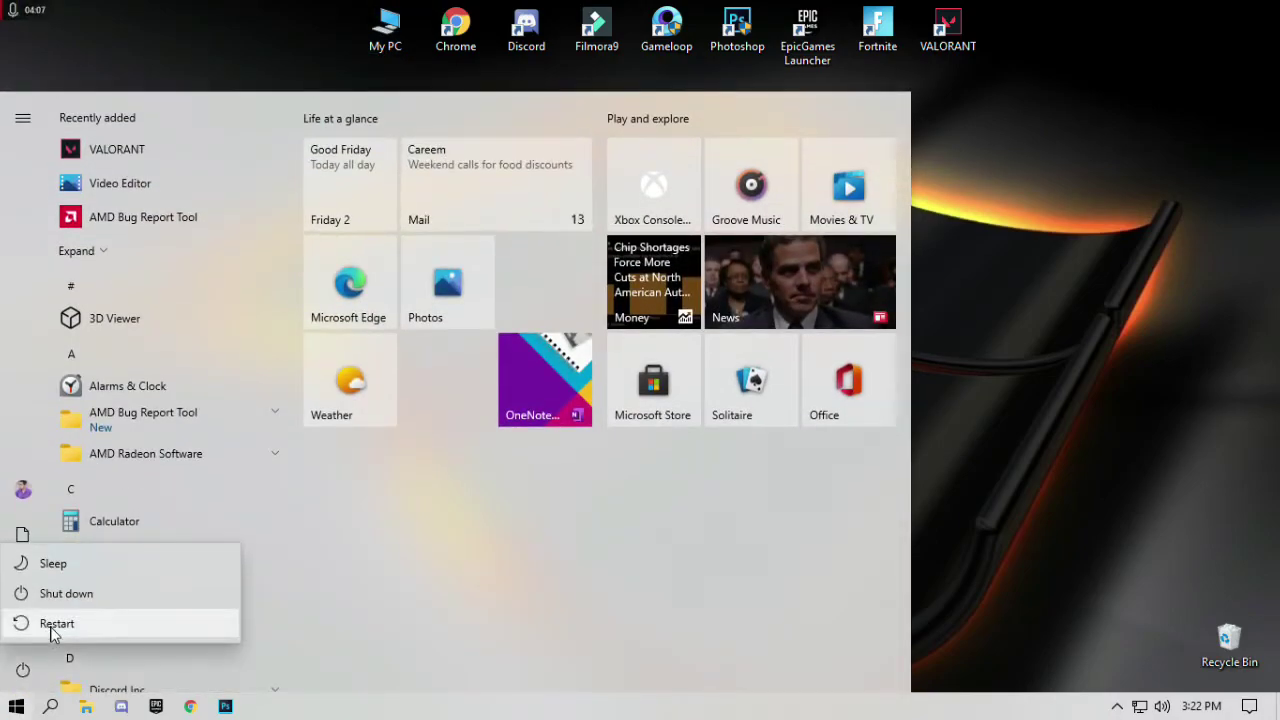
left_click(1106, 246)
left_click(1048, 272)
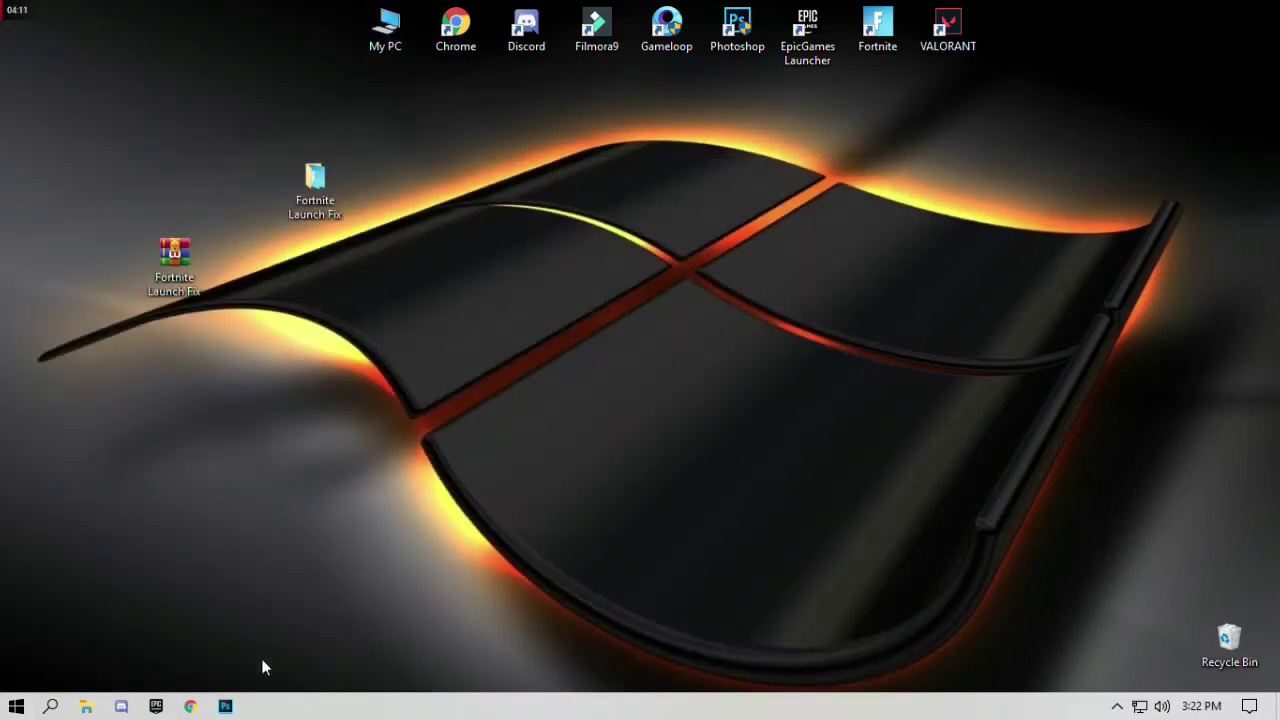
Run the EpicGames Launcher as administrator and allow it to make changes to the device
right_click(815, 40)
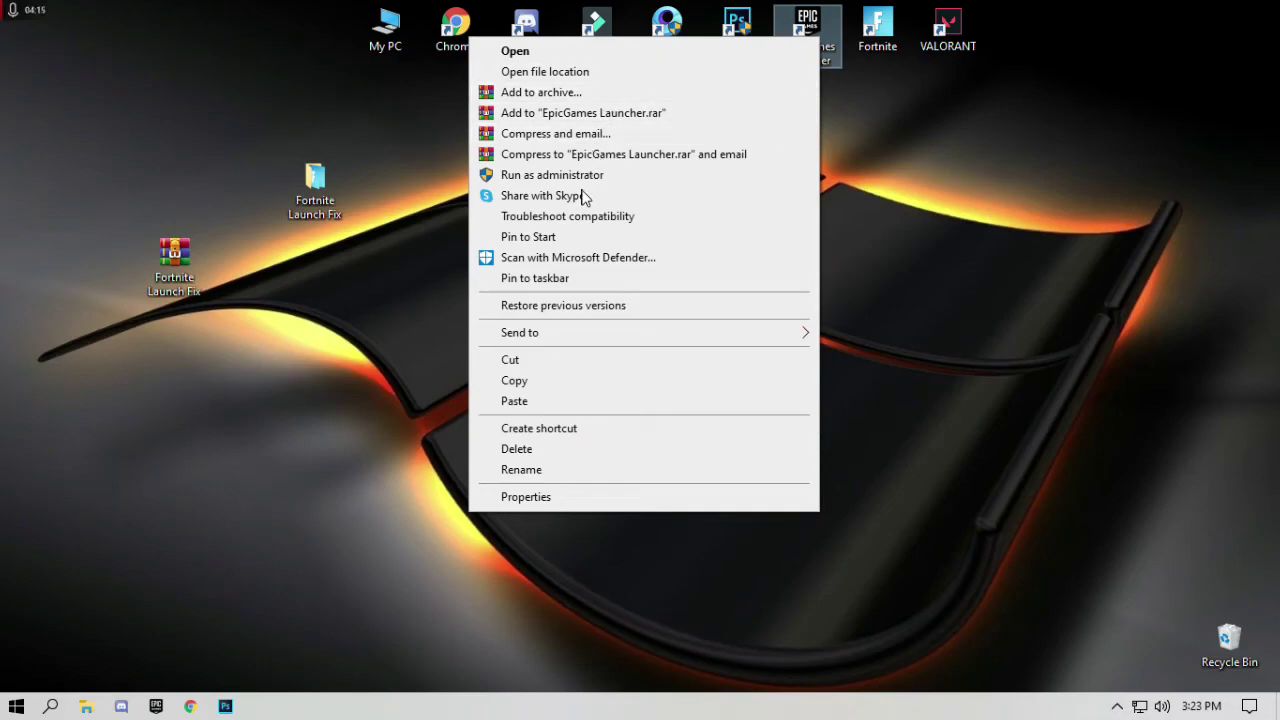
left_click(578, 176)
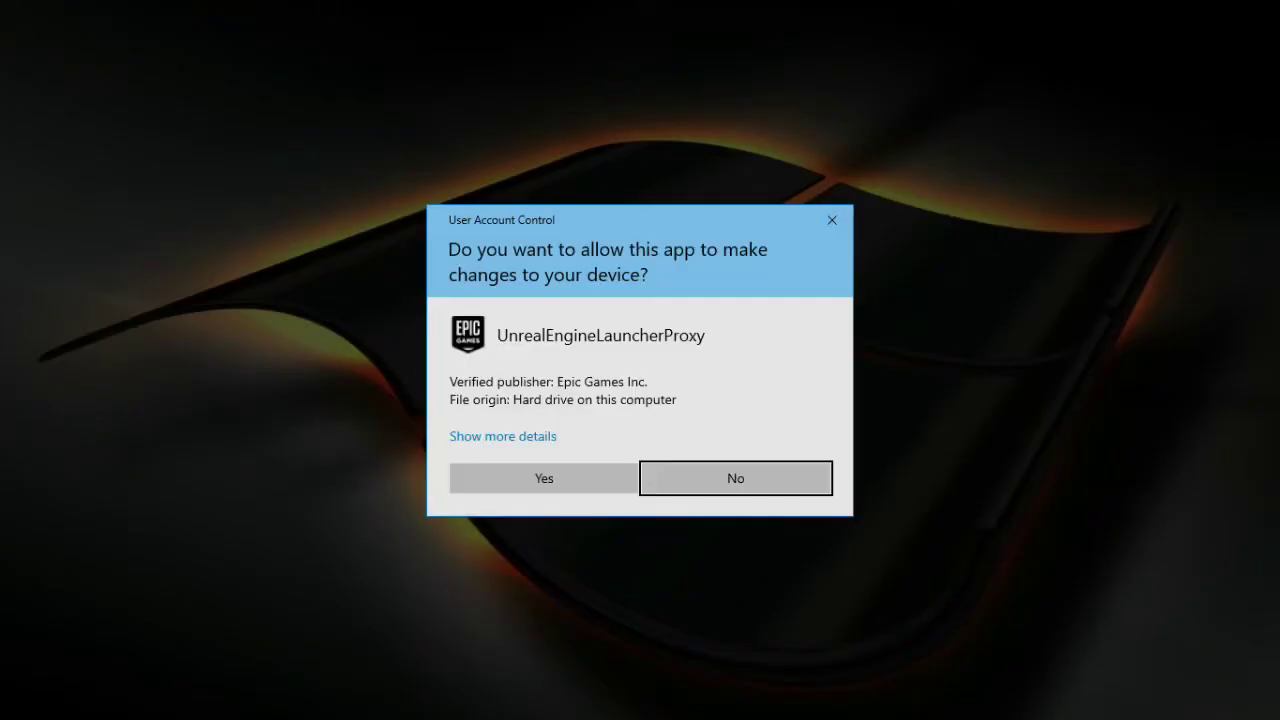
key("alt+y")
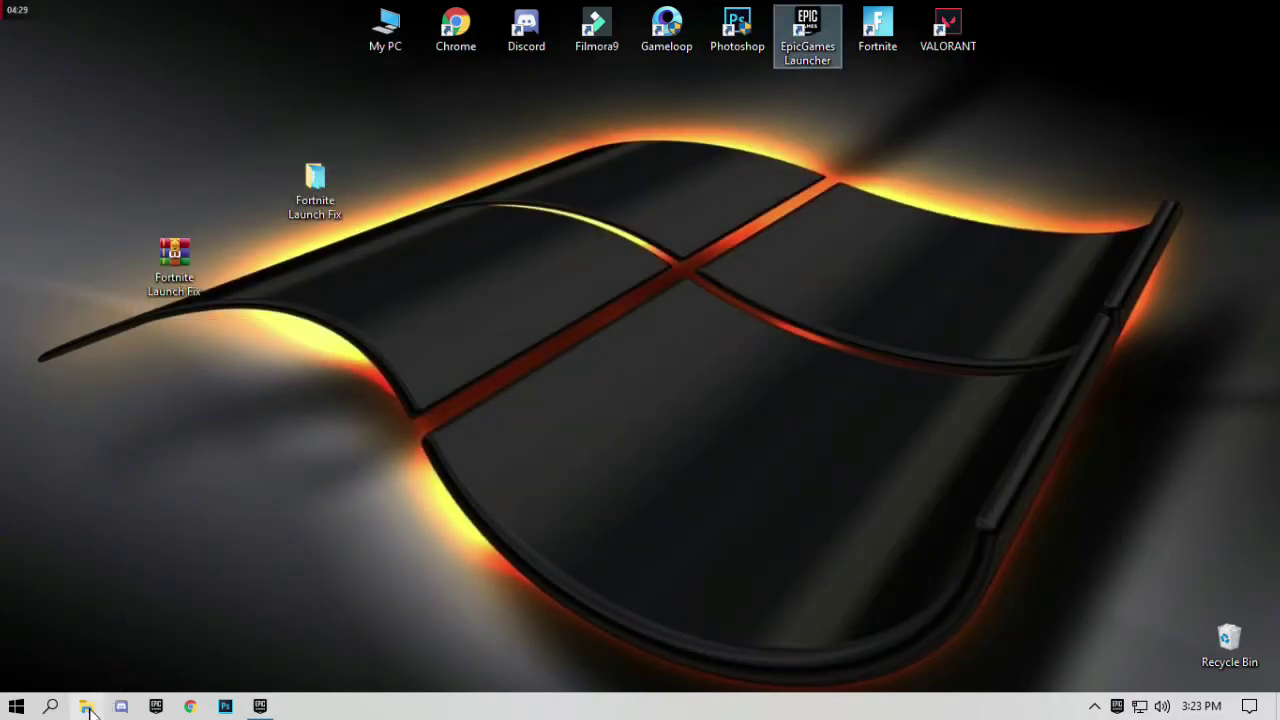
Open the fn\Fortnite\FortniteGame\Binaries\Win64\EasyAntiCheat folder on the C: drive
left_click(86, 706)
left_click(90, 290)
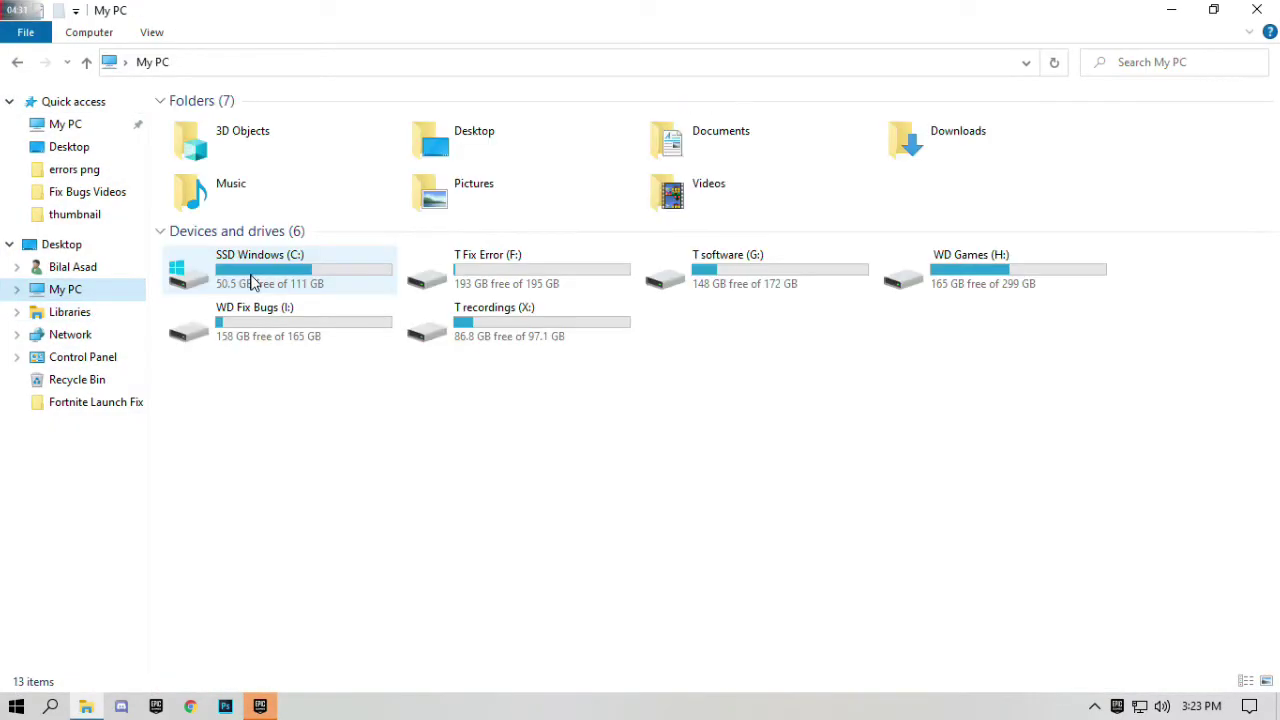
double_click(252, 282)
left_click(221, 186)
double_click(222, 186)
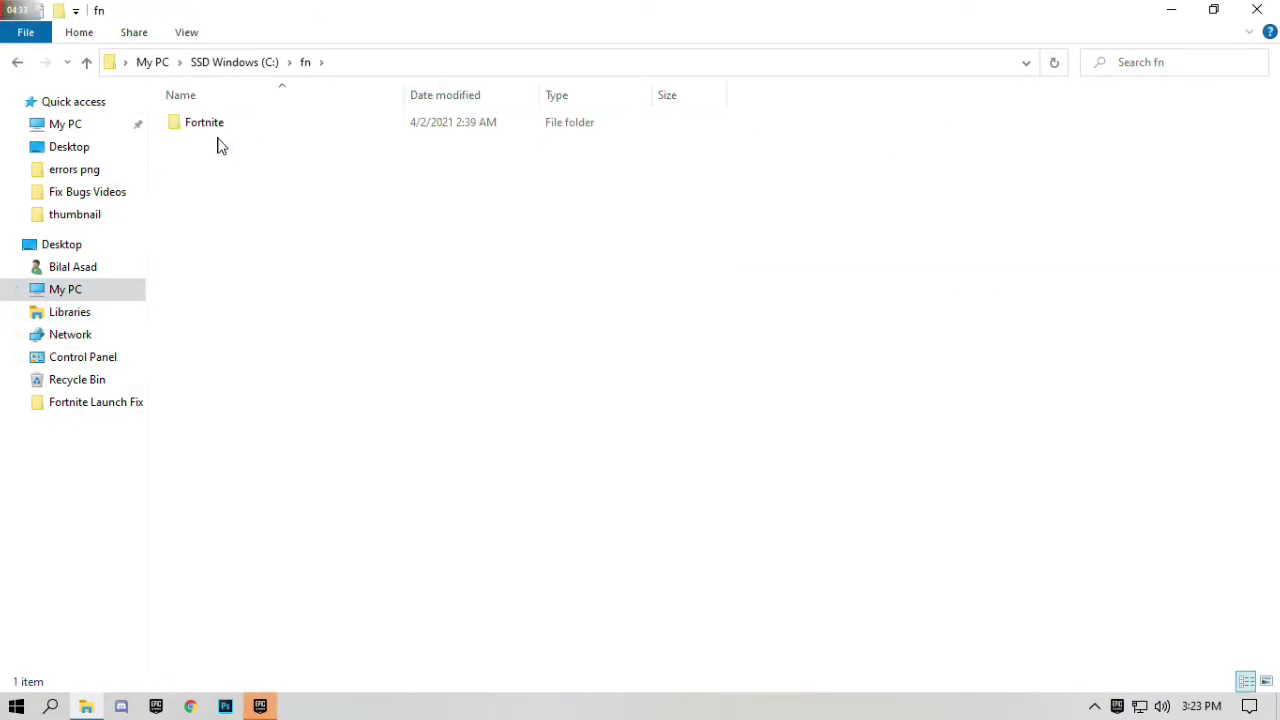
double_click(218, 126)
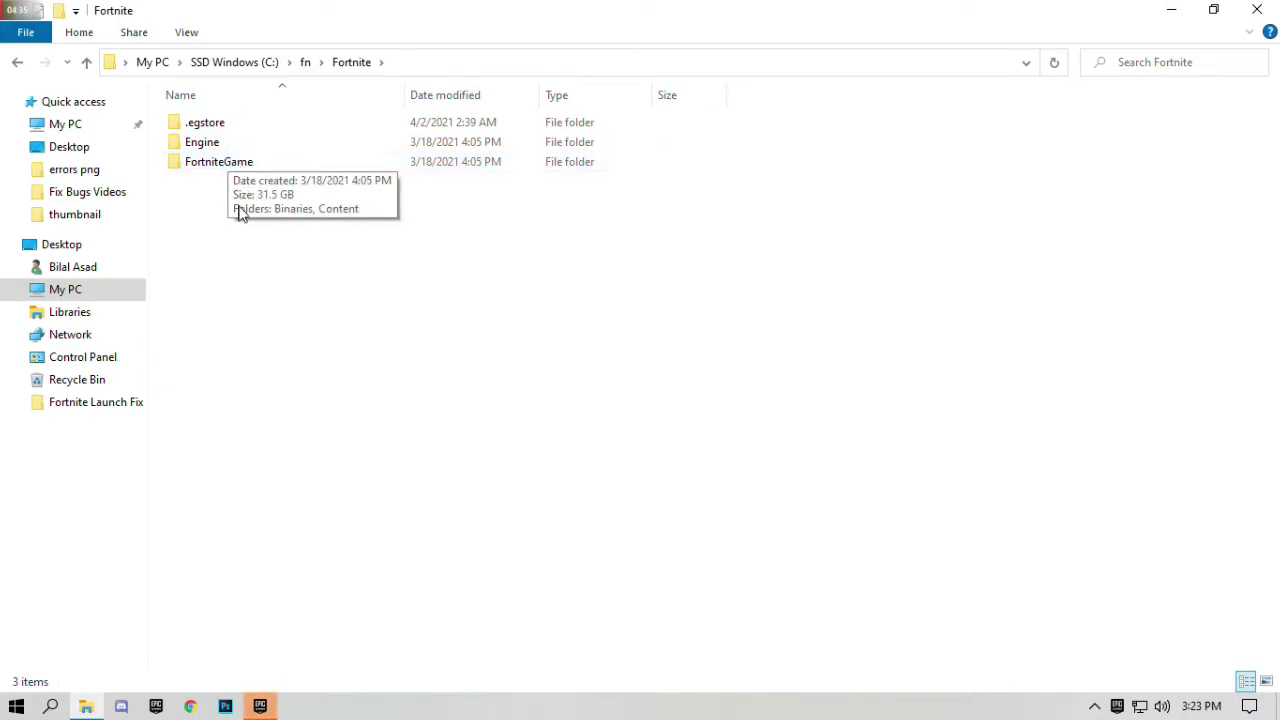
double_click(218, 168)
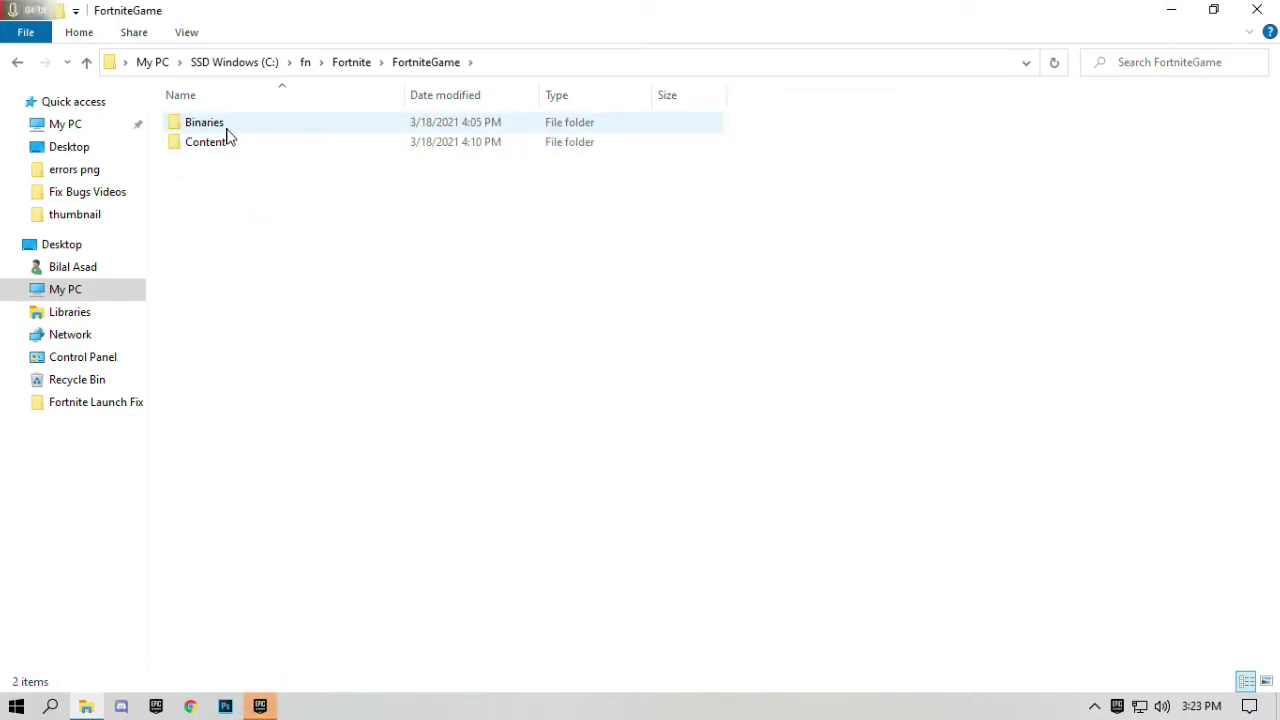
double_click(225, 132)
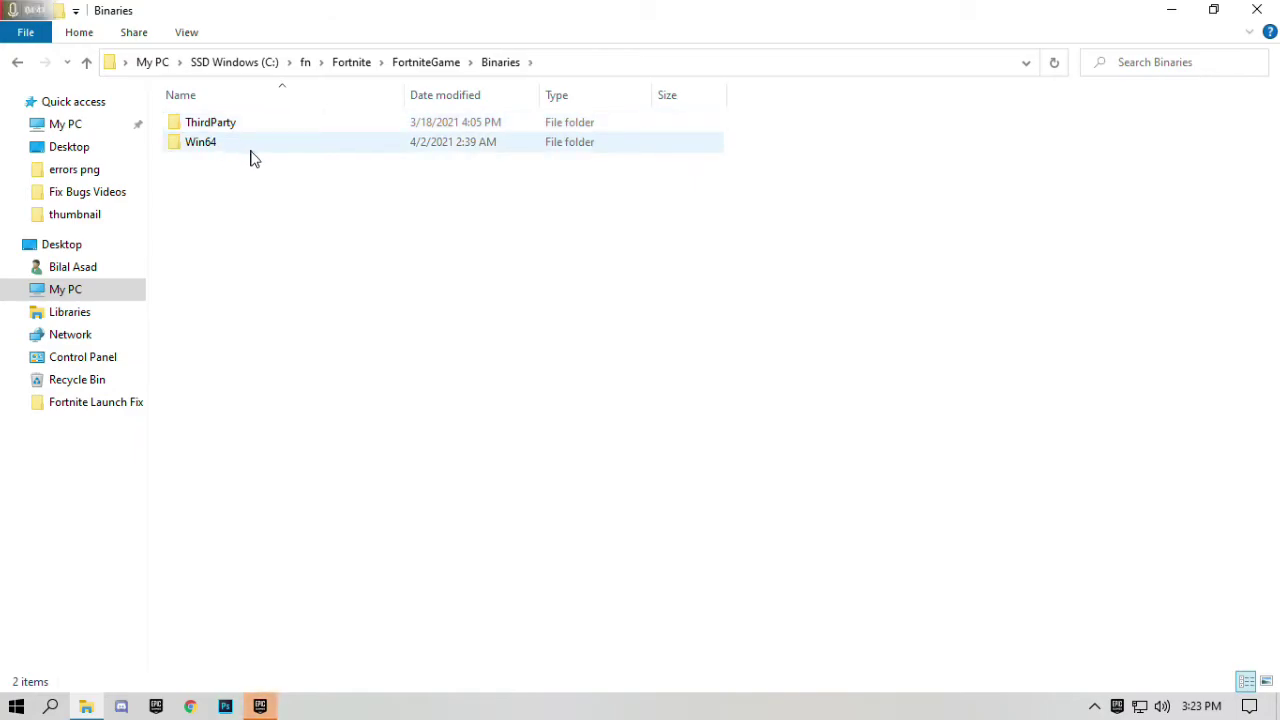
double_click(222, 148)
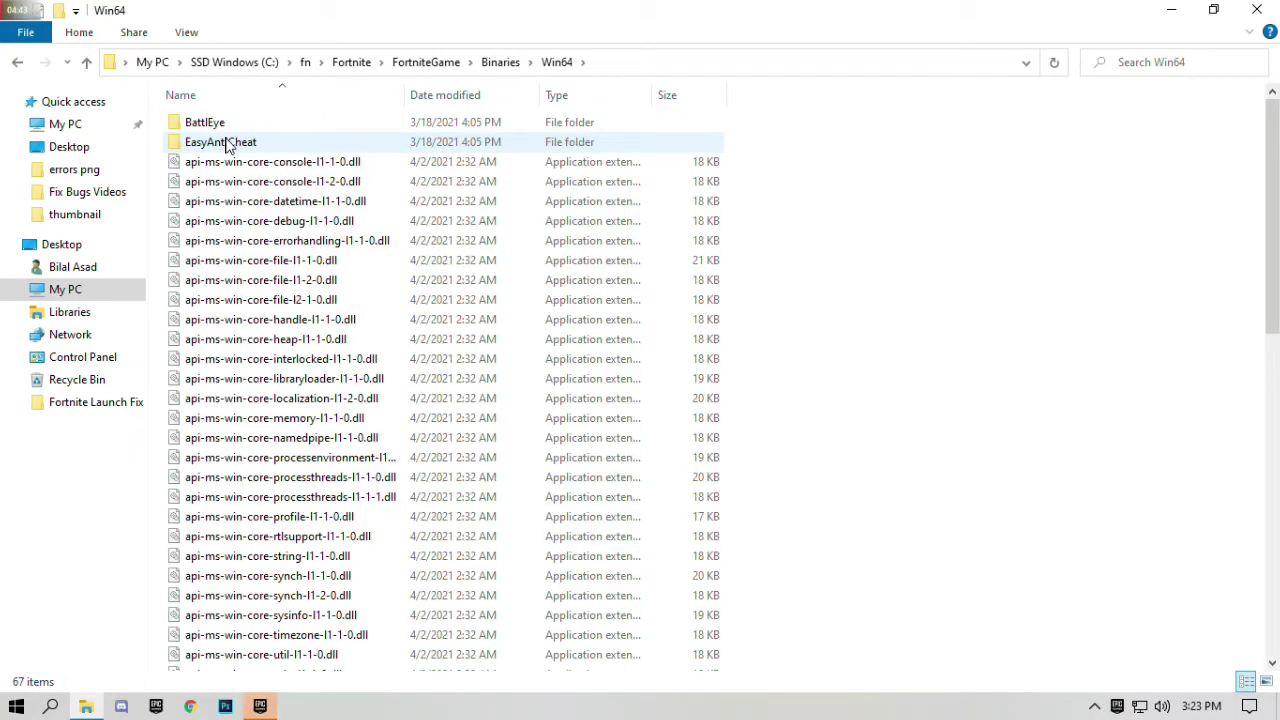
left_click(210, 125)
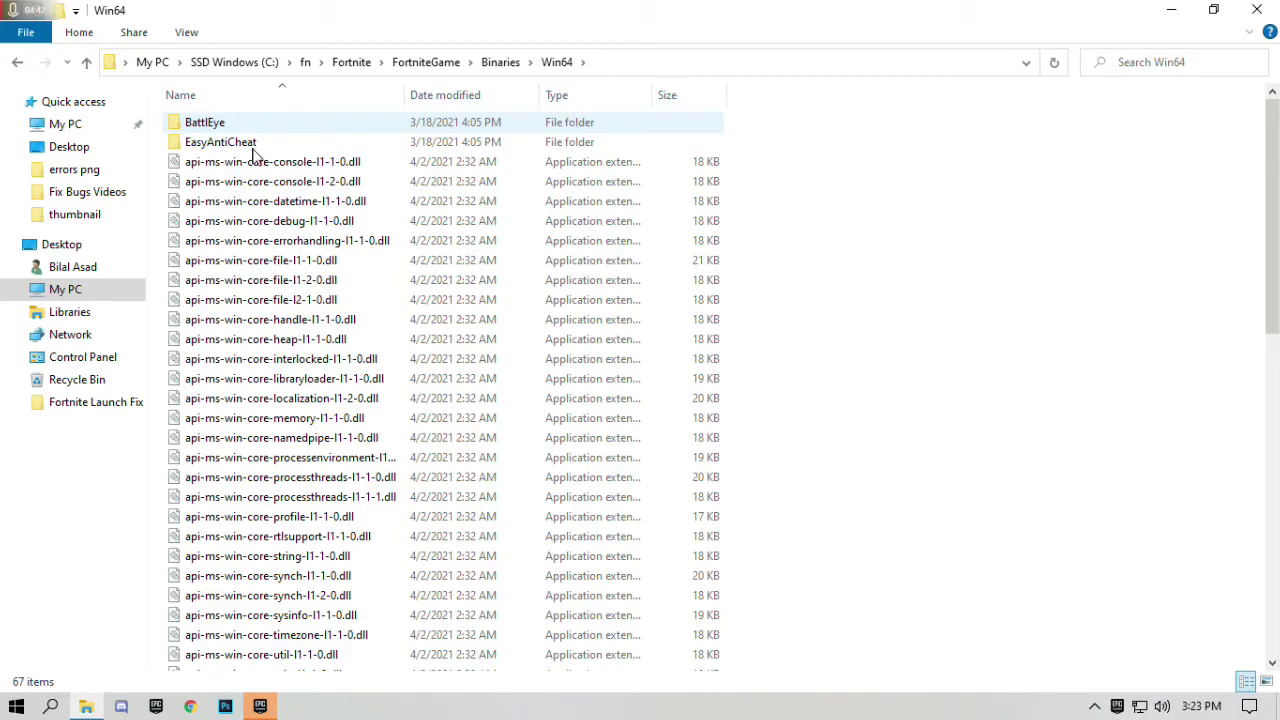
double_click(246, 150)
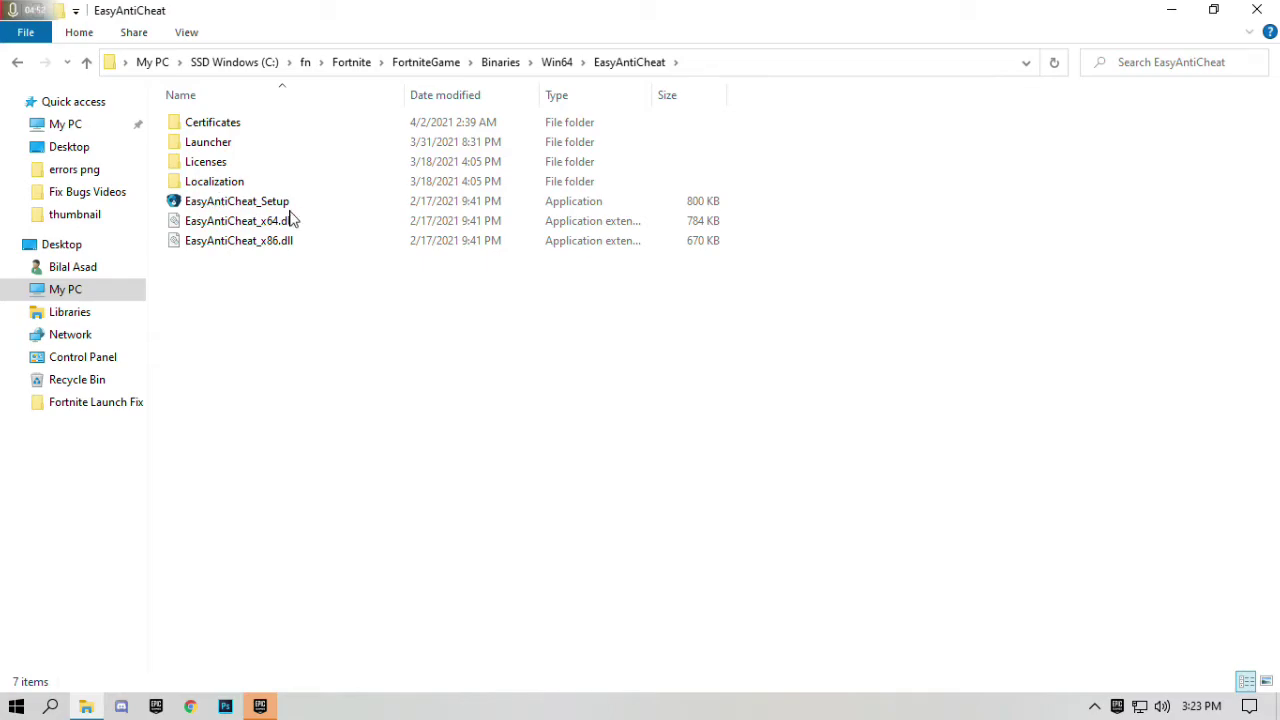
Run EasyAntiCheat_Setup with permission to make changes, repair the service for Current (Game 217), and close the setup and its folder
double_click(263, 203)
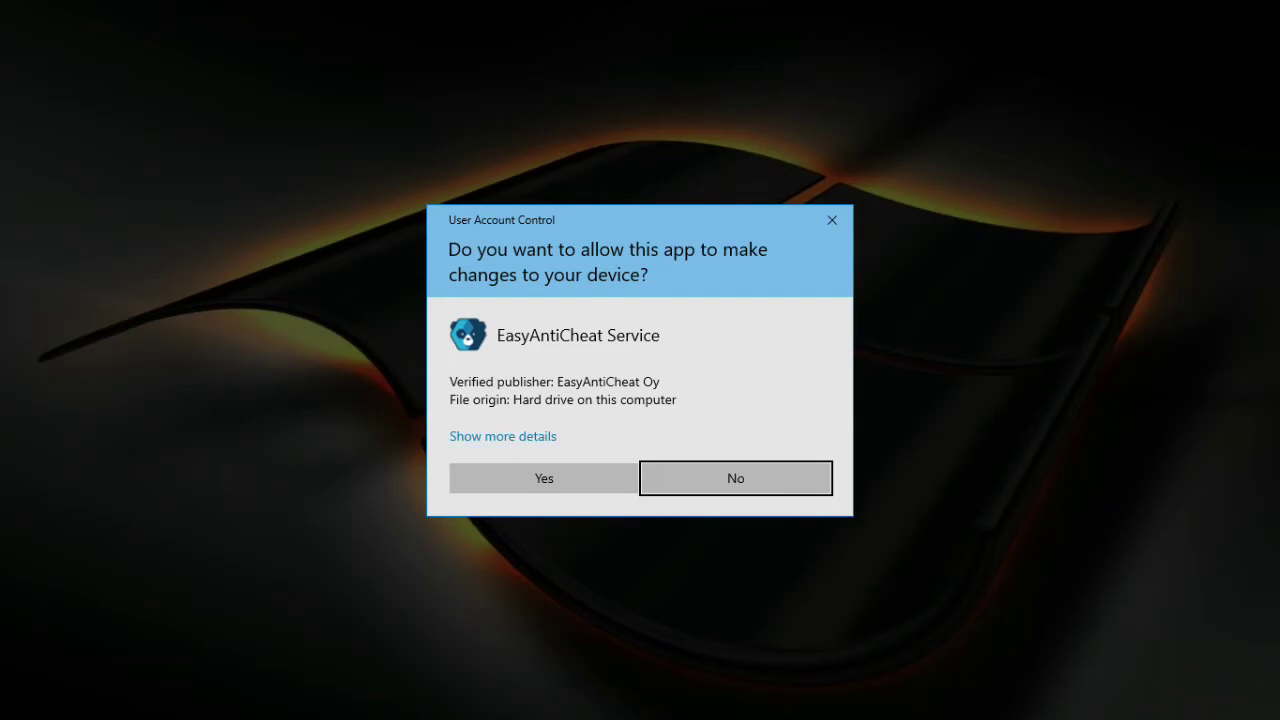
left_click(544, 478)
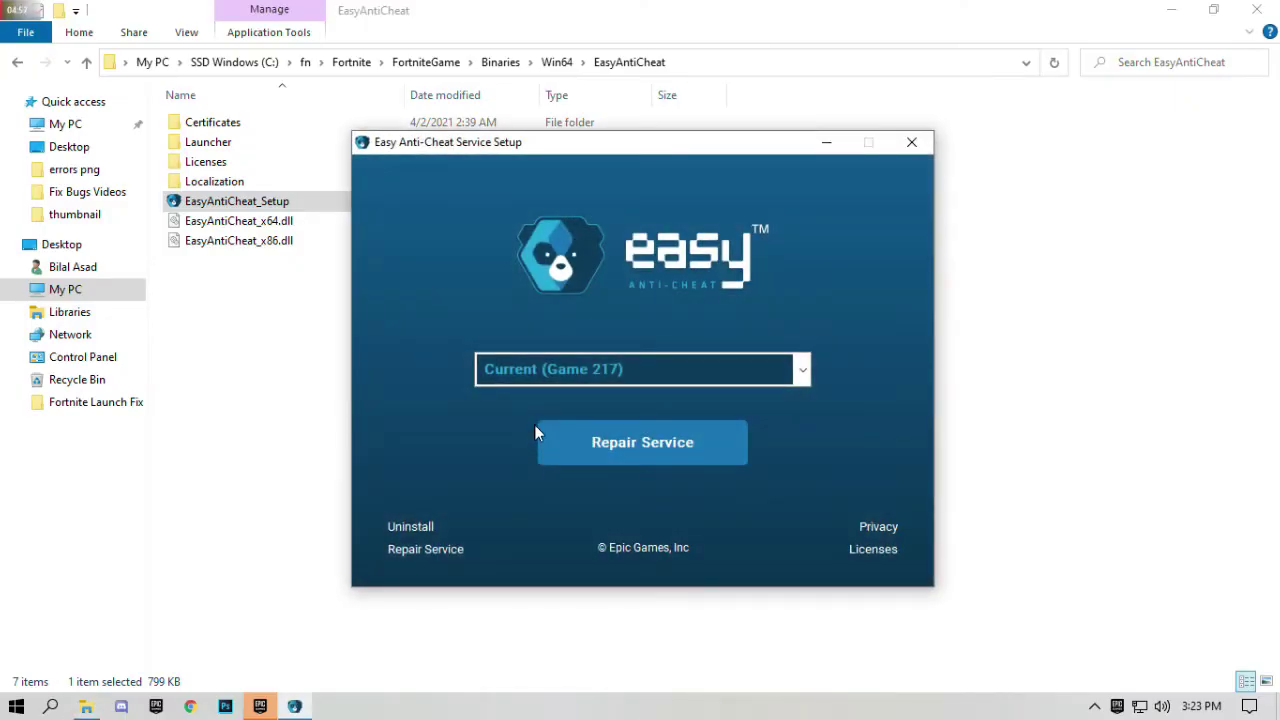
left_click(802, 372)
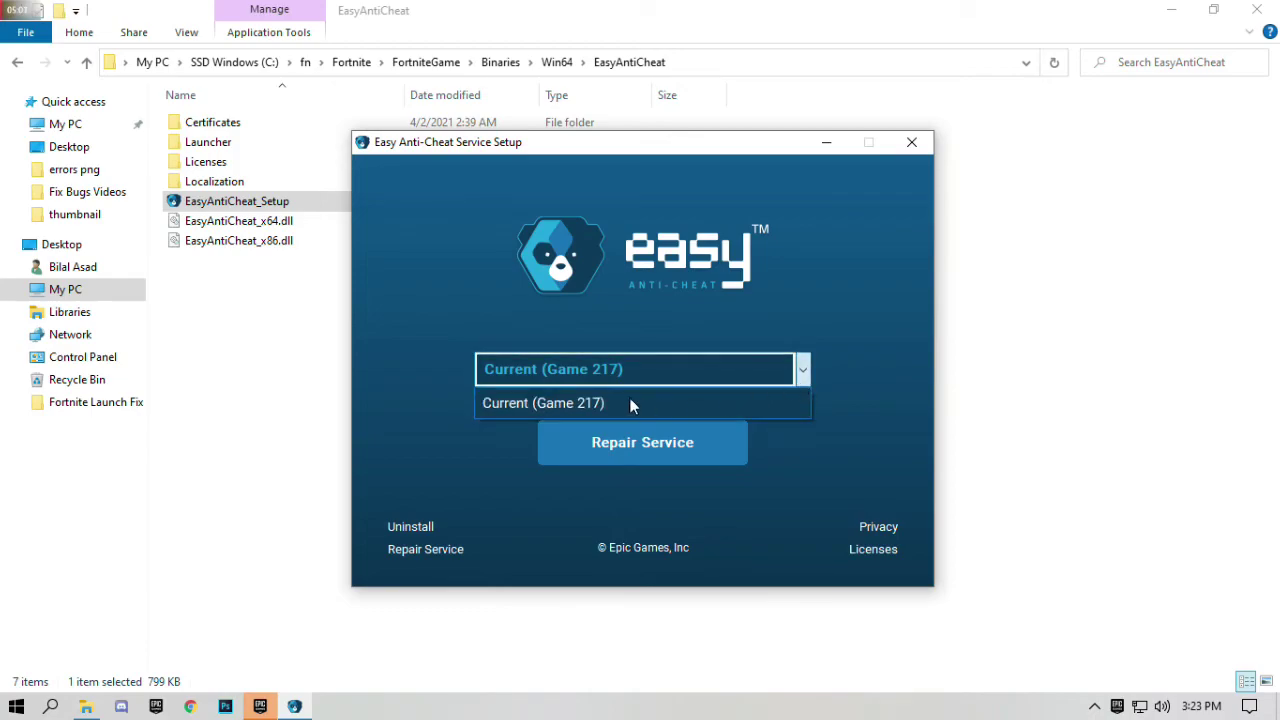
left_click(580, 402)
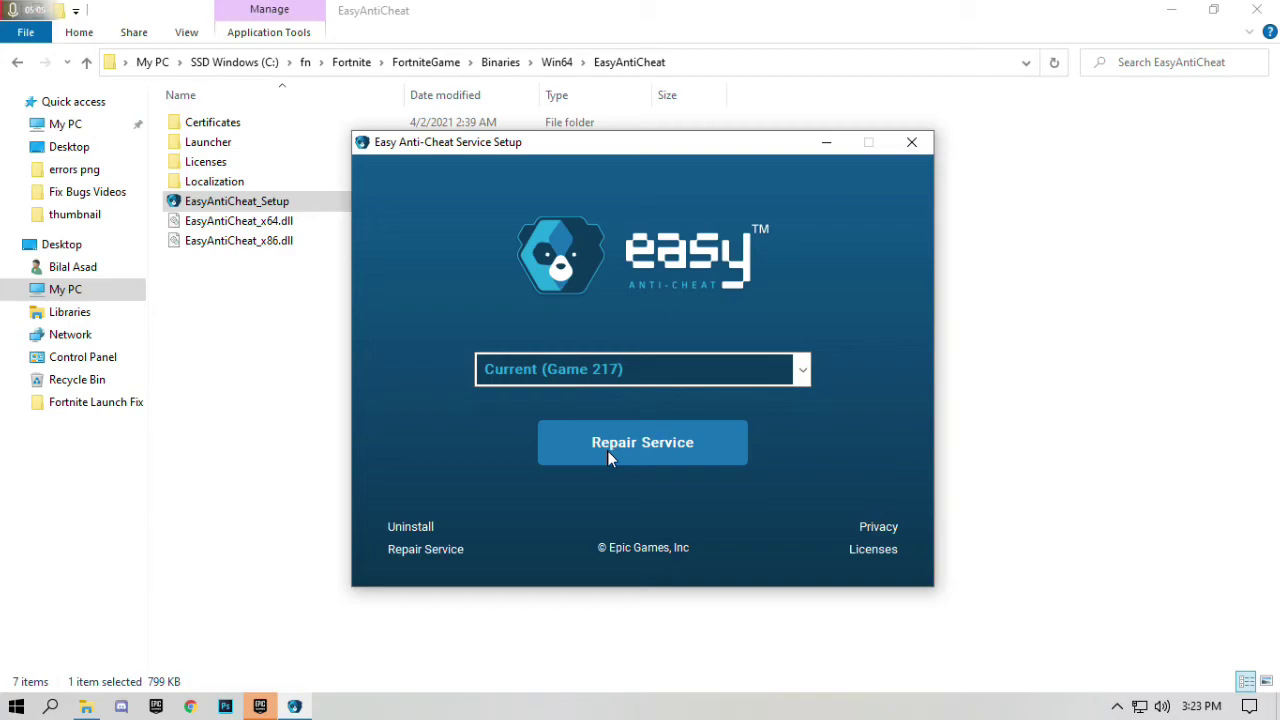
left_click(669, 453)
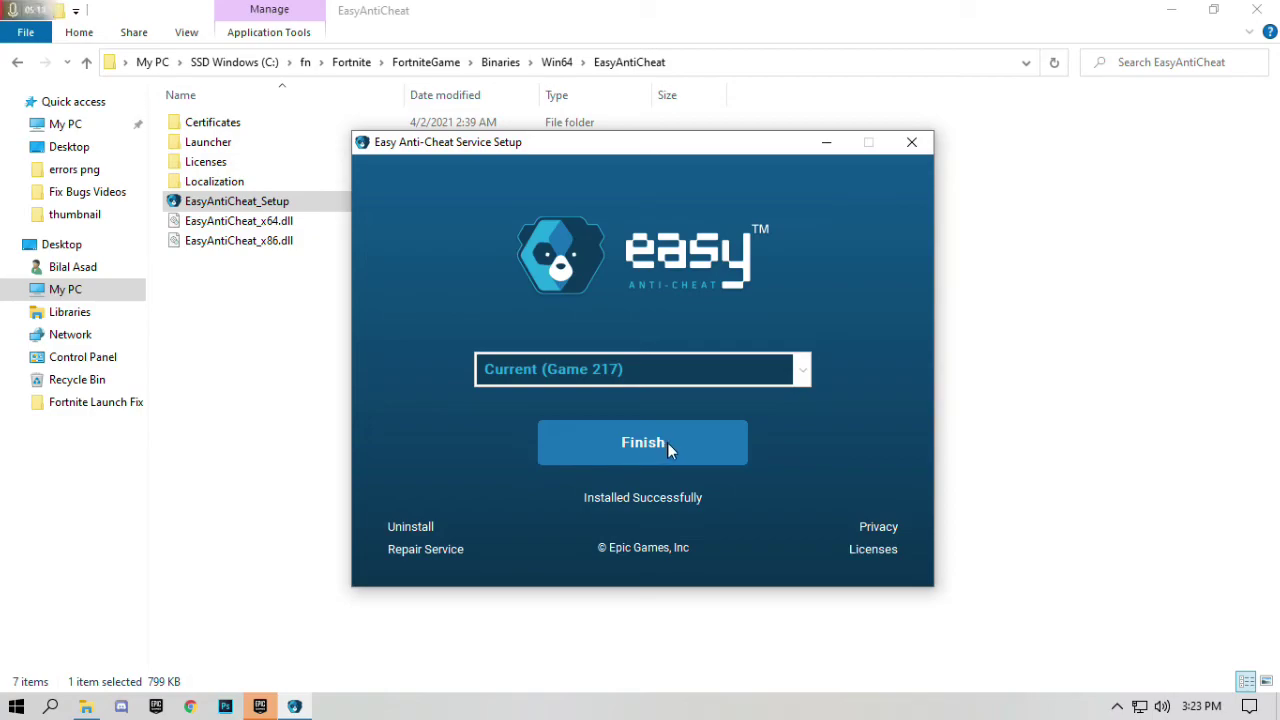
left_click(667, 442)
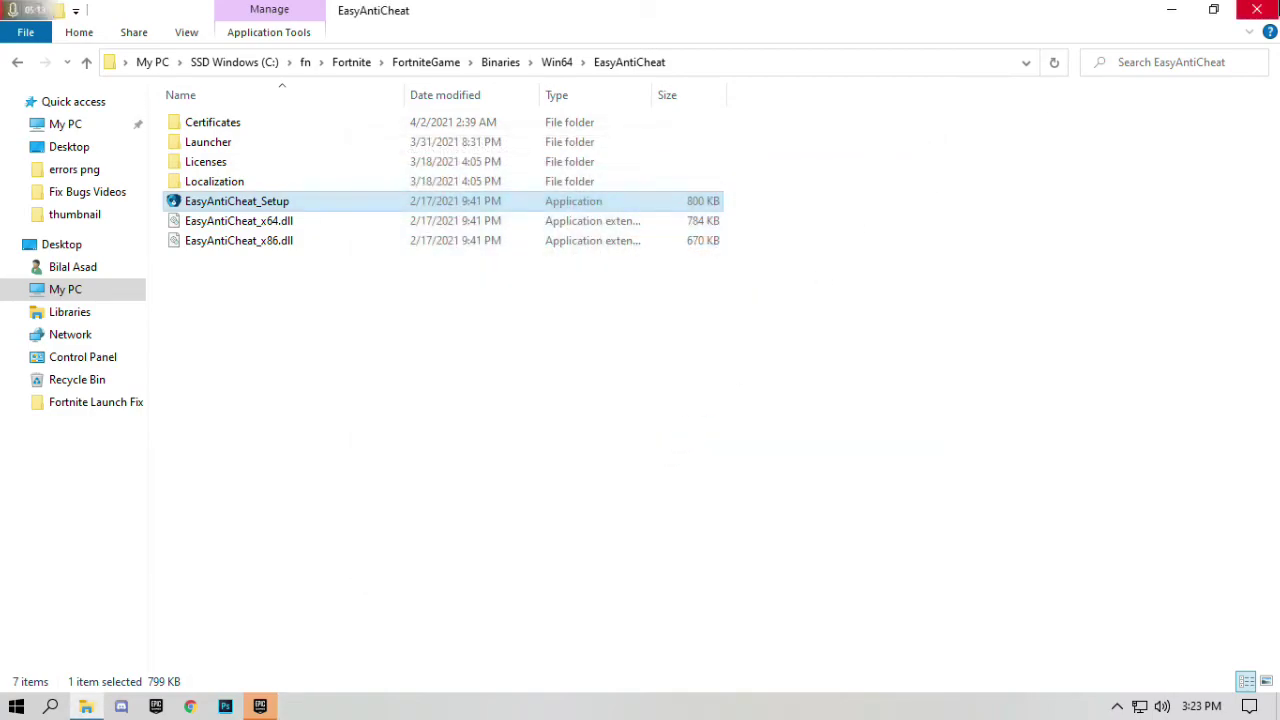
left_click(1257, 9)
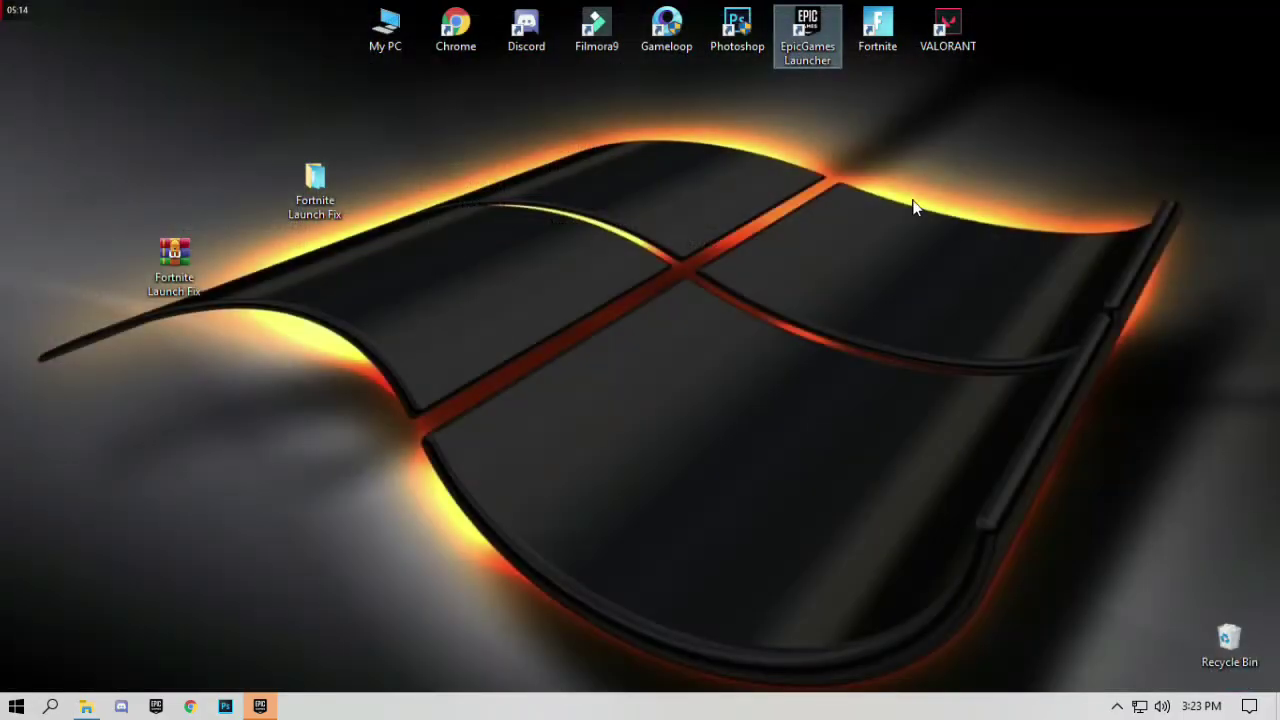
Switch to the Epic Games Launcher, filter the library to installed games, open Fortnite's options, and close the launcher
left_click(262, 706)
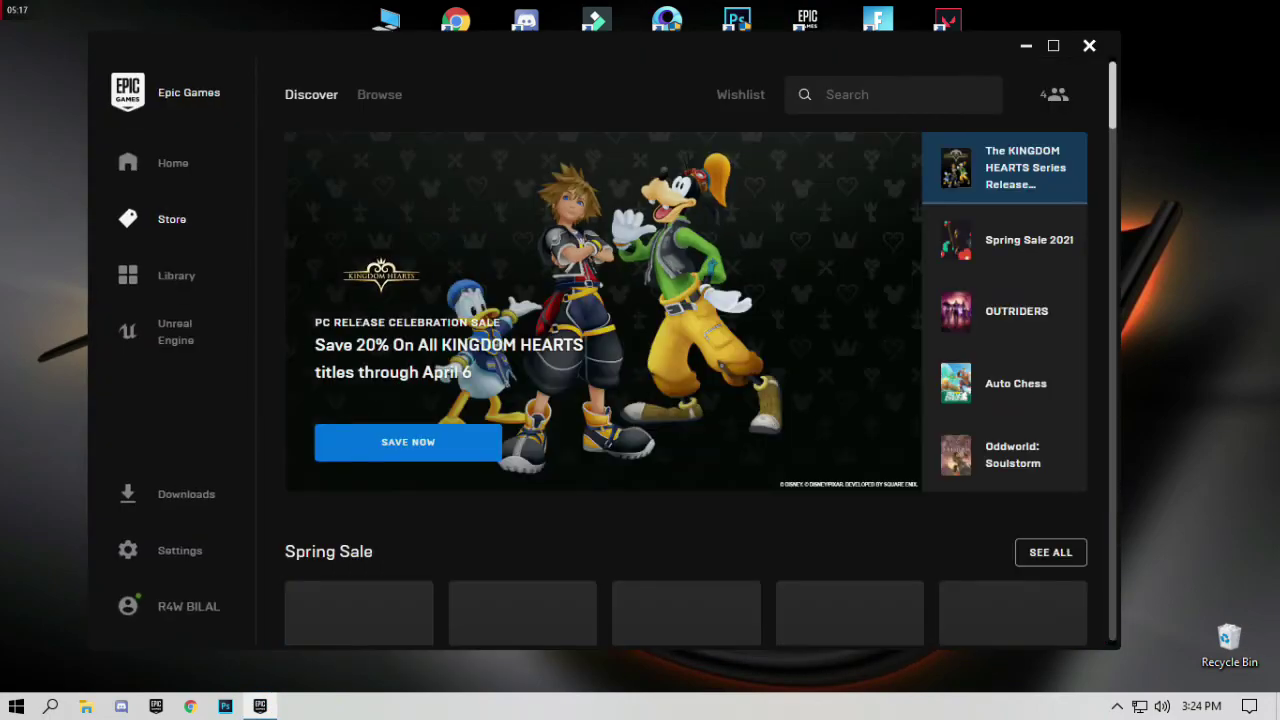
left_click(180, 278)
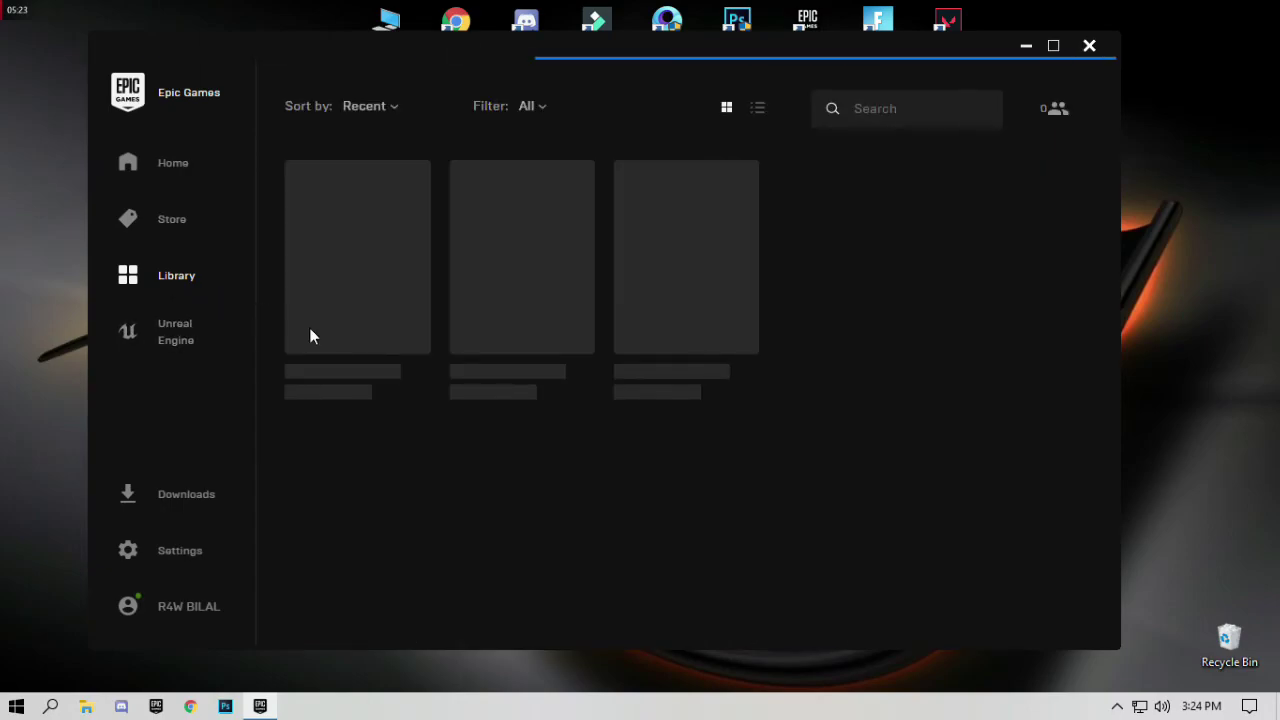
left_click(528, 106)
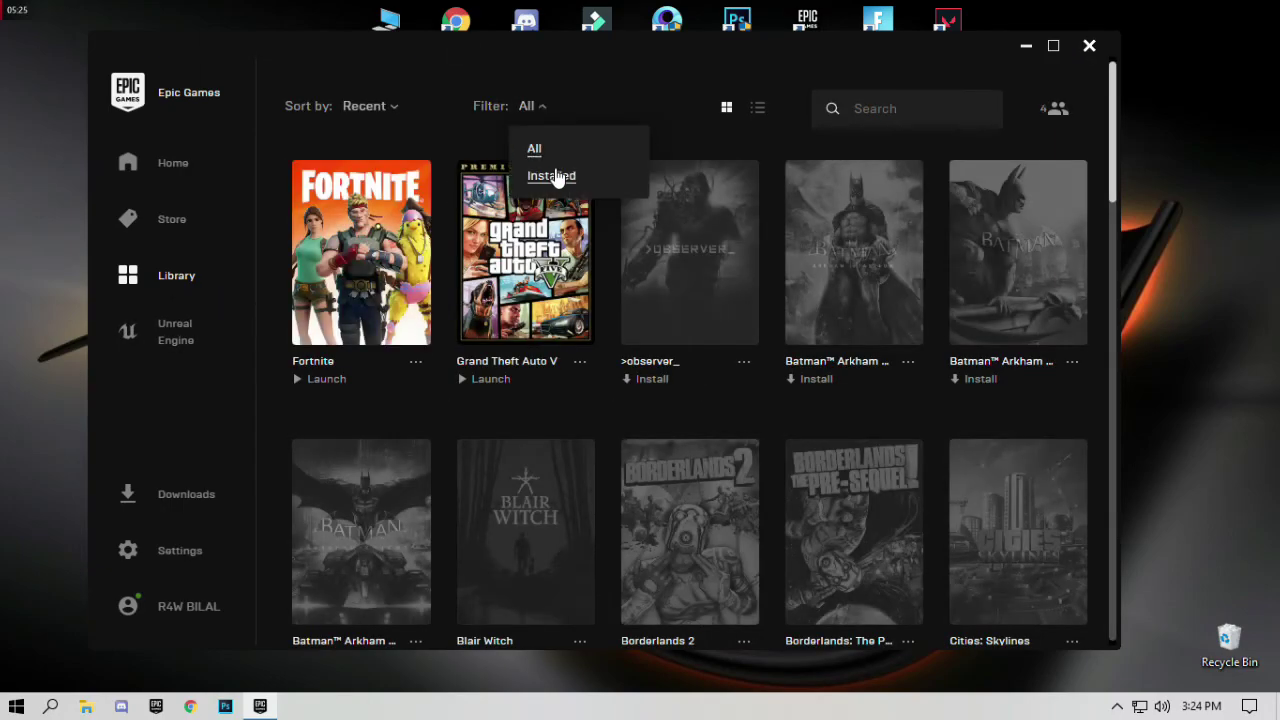
left_click(553, 176)
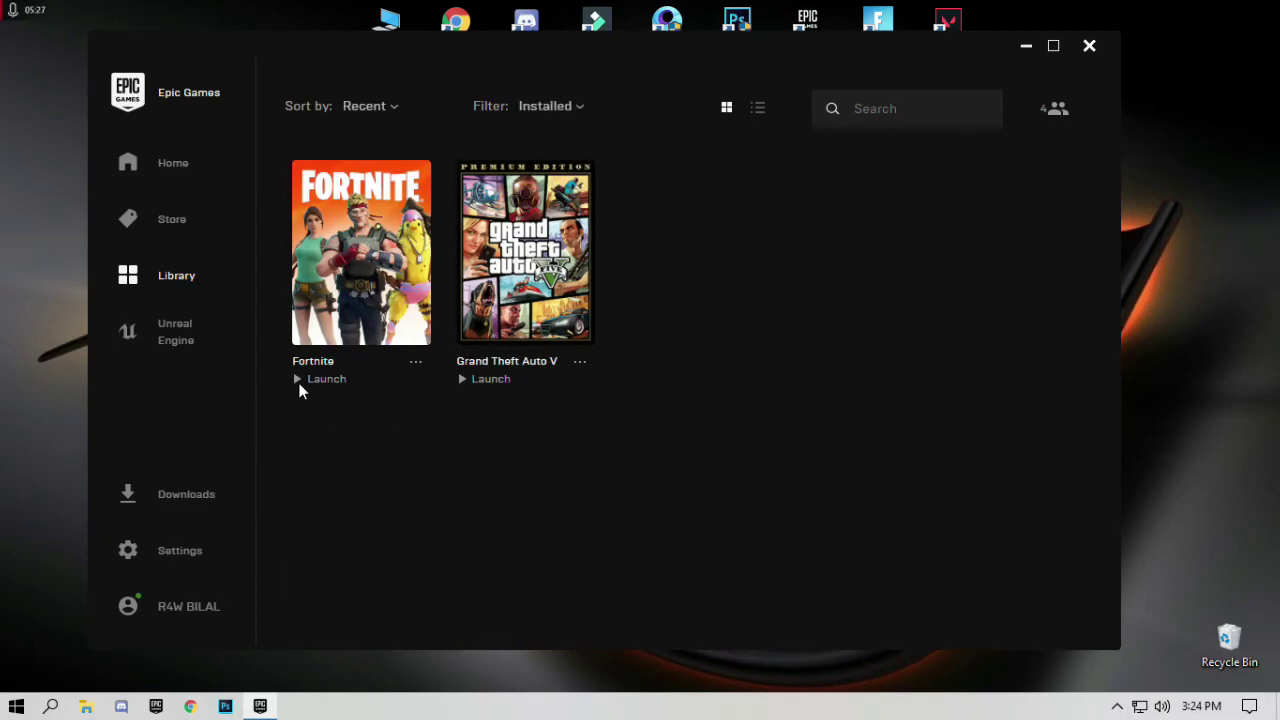
left_click(419, 371)
left_click(1092, 47)
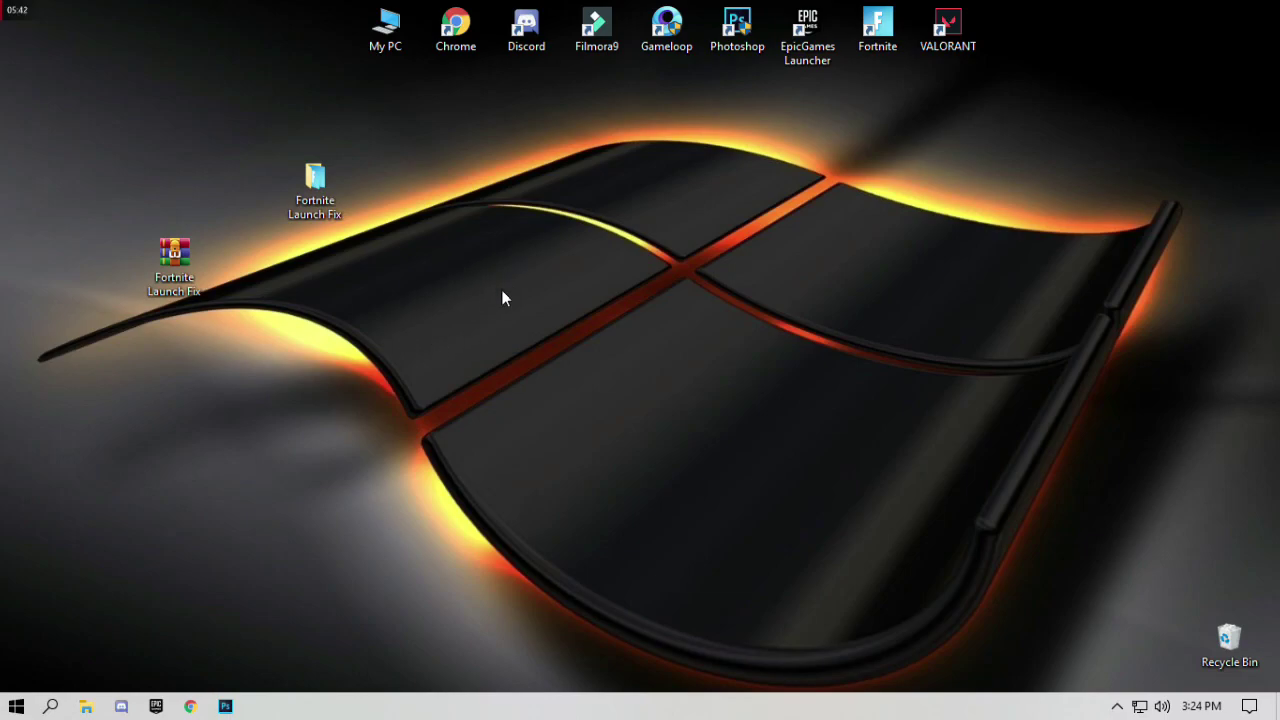
key("e")
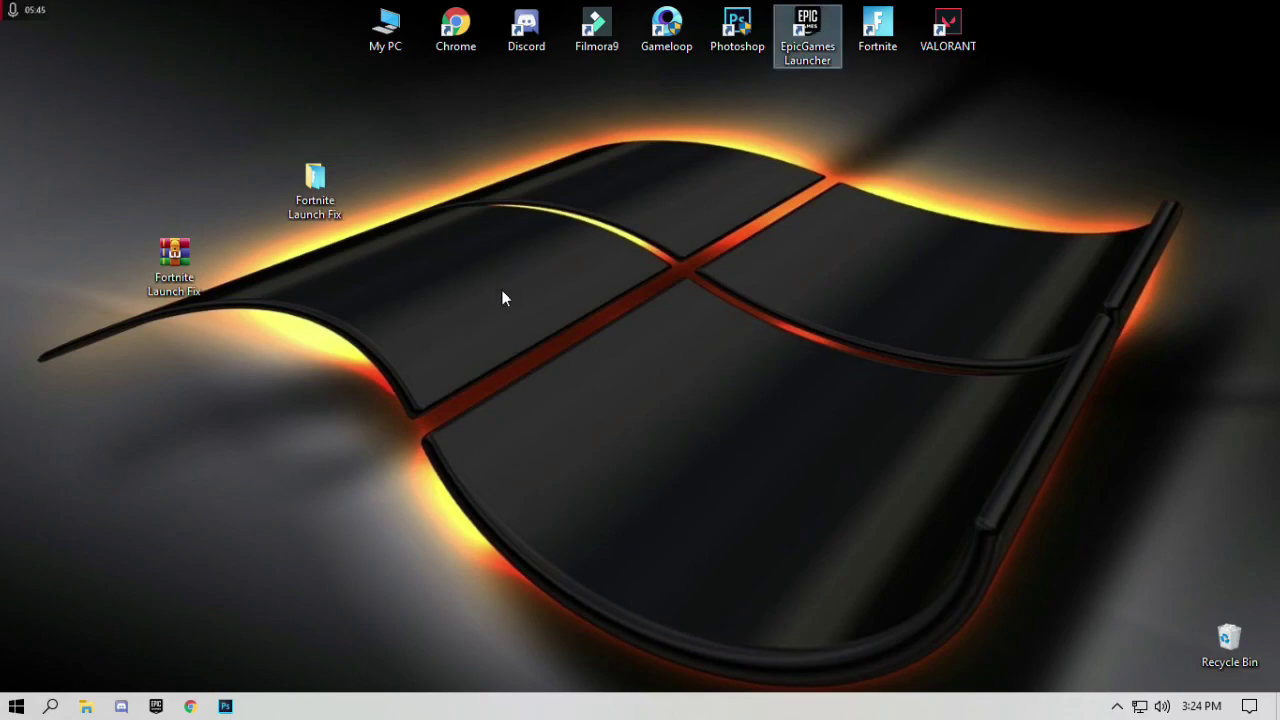